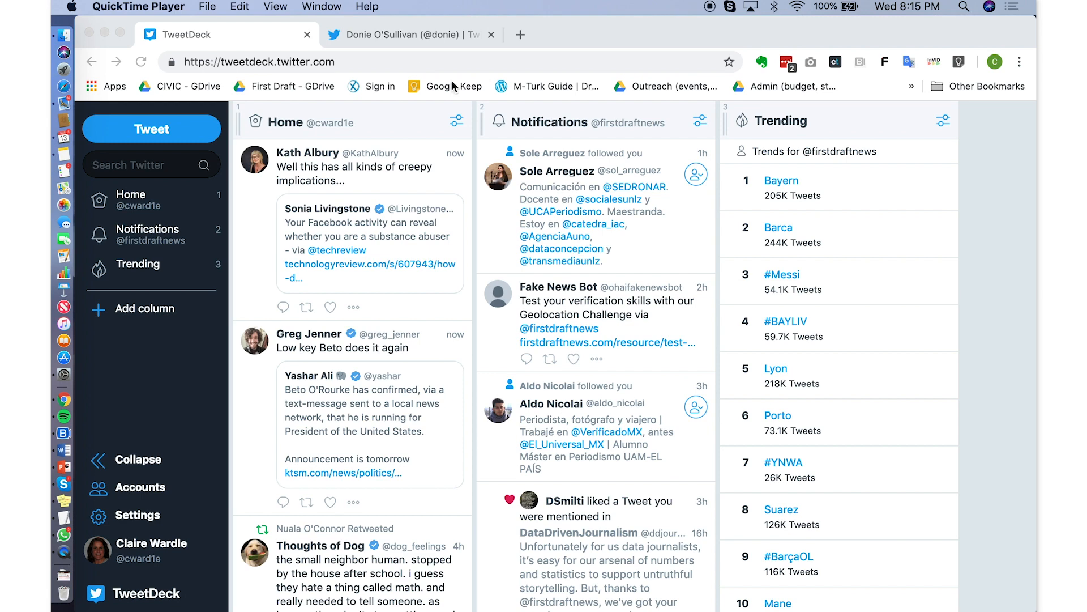
Step: Remove the Home, Notifications and Trending columns to clear the whole dashboard
left_click(459, 125)
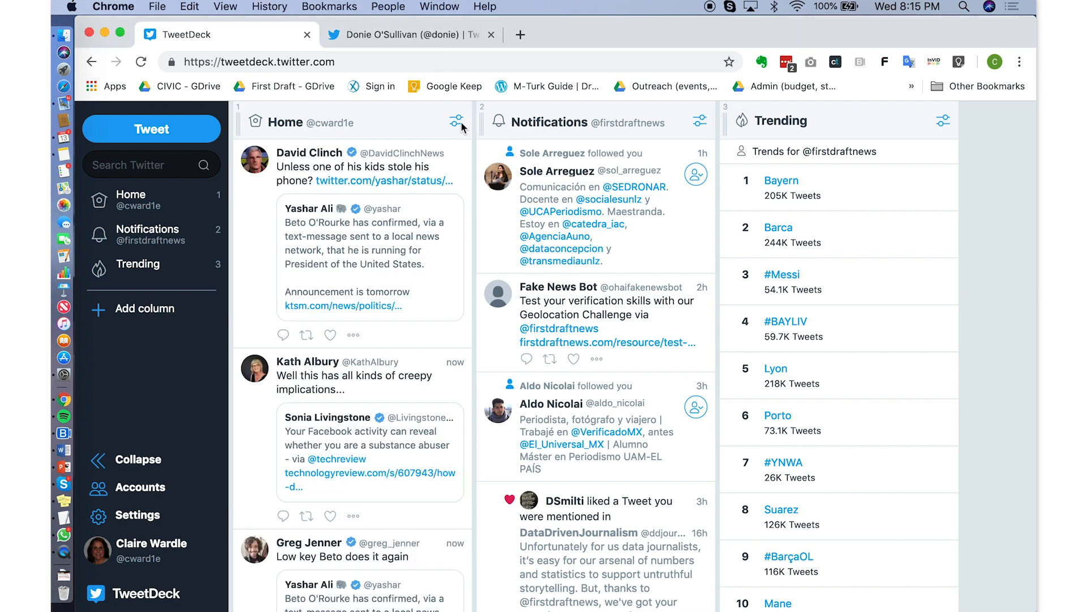
left_click(456, 124)
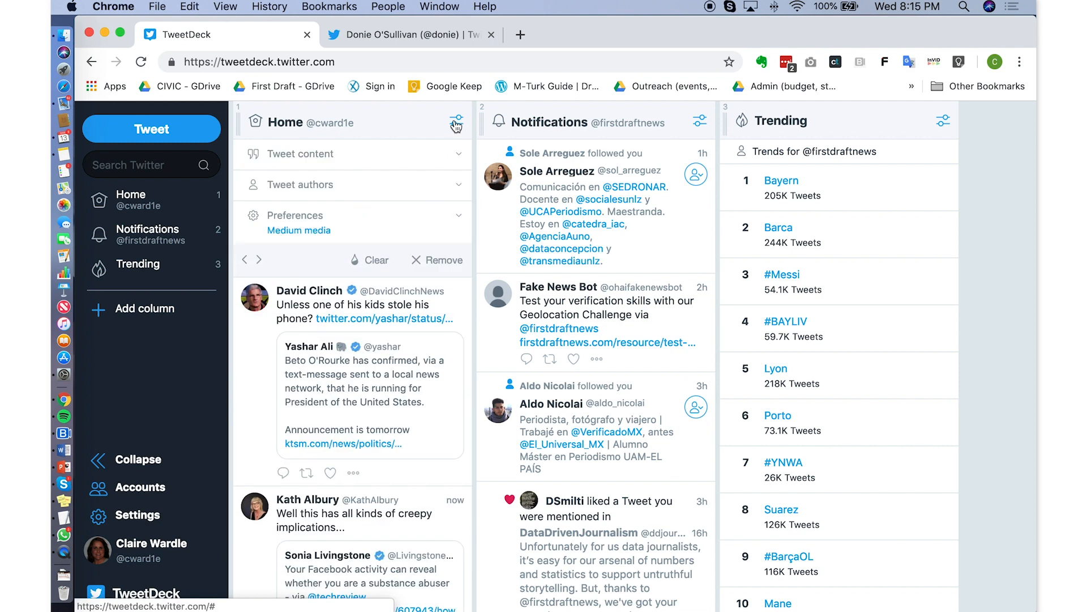
left_click(447, 260)
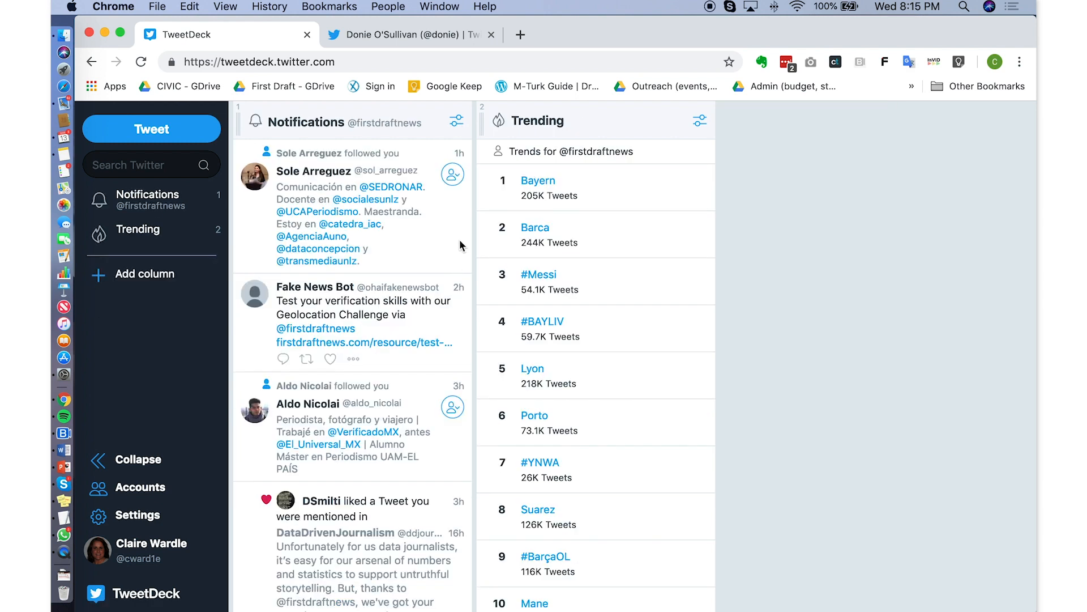
left_click(457, 125)
left_click(452, 294)
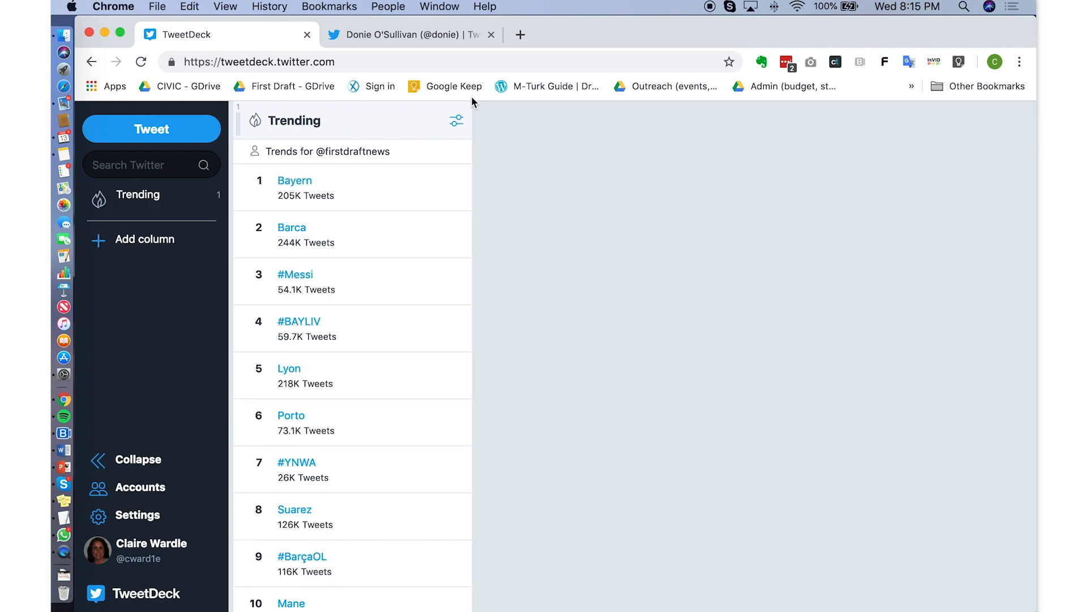
left_click(456, 120)
left_click(457, 191)
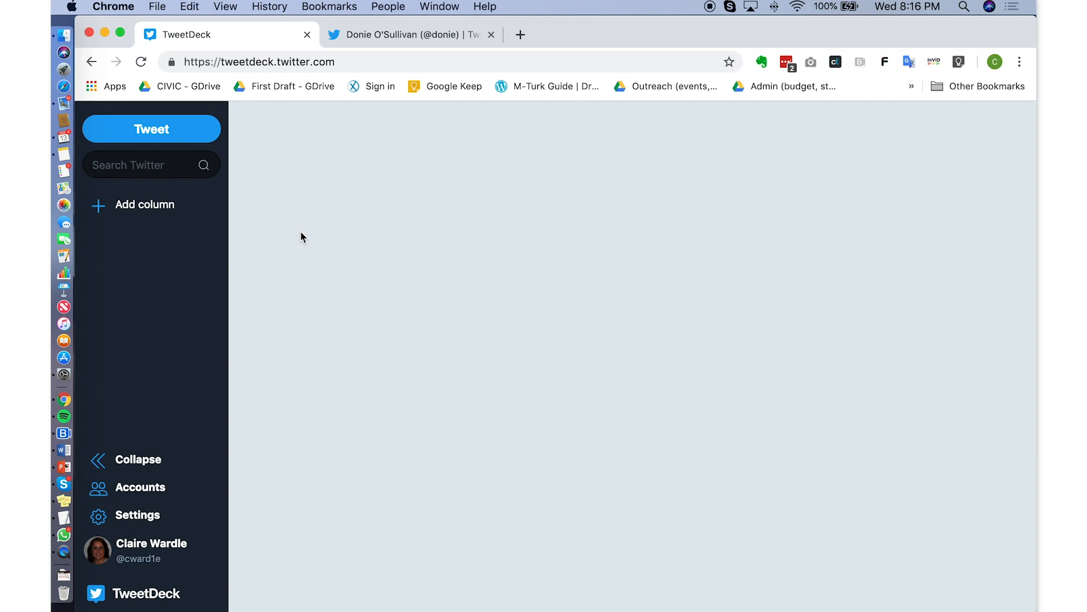
Step: Add a List column for First Draft's Verification list and close the column chooser
left_click(165, 212)
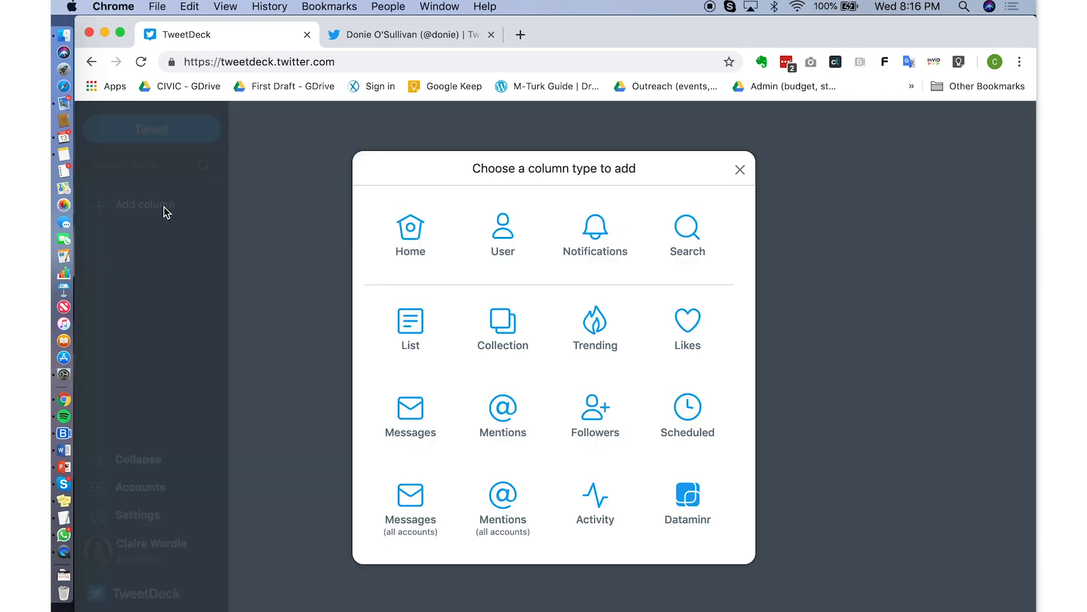
left_click(419, 332)
scroll(419, 317, "down", 10)
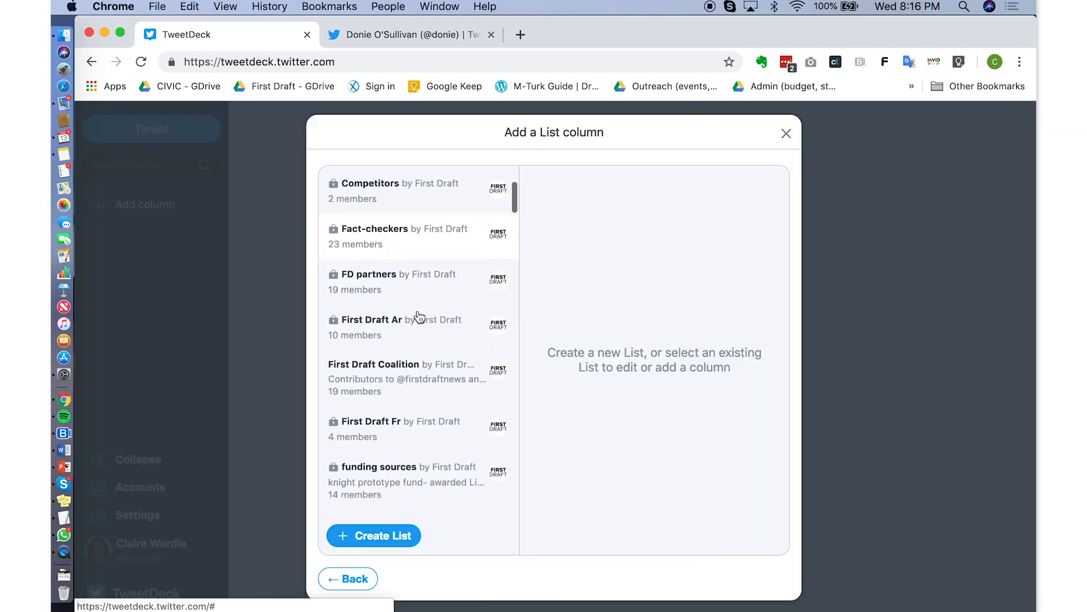
scroll(420, 317, "down", 10)
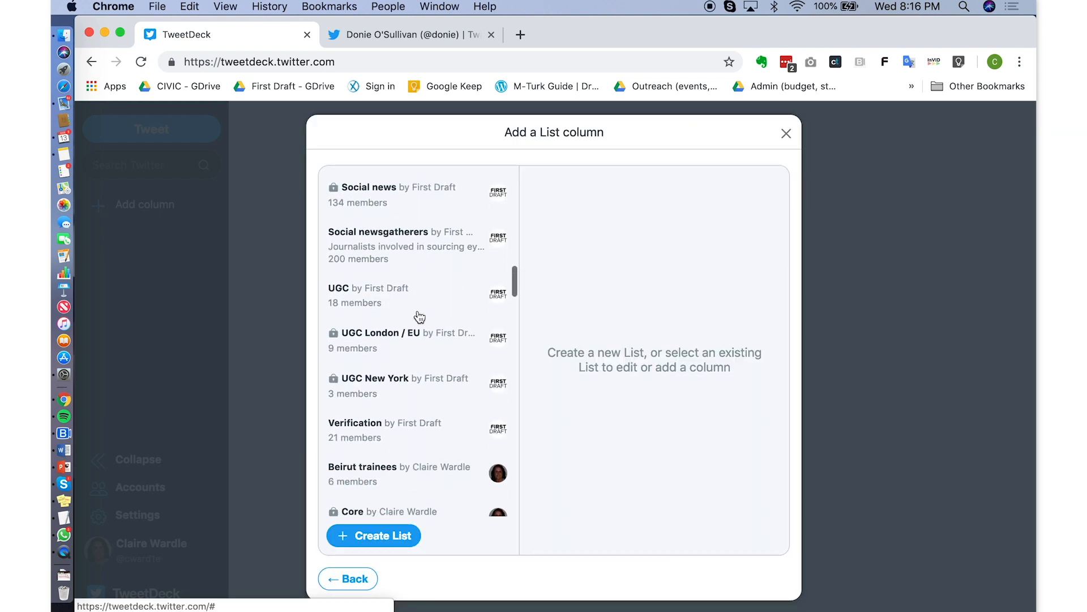
scroll(419, 317, "up", 3)
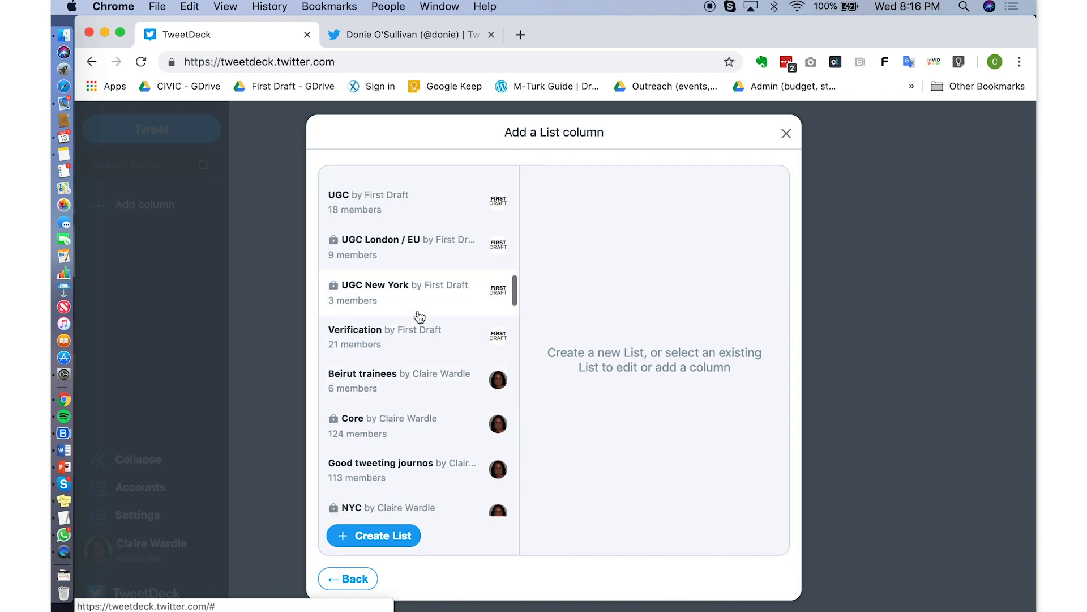
left_click(396, 338)
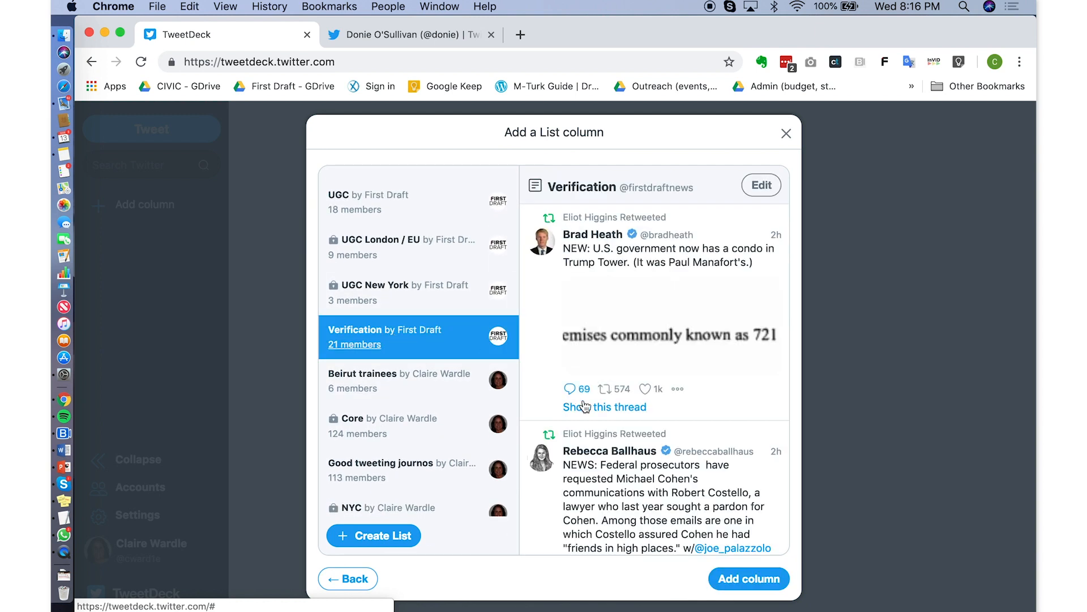
left_click(746, 580)
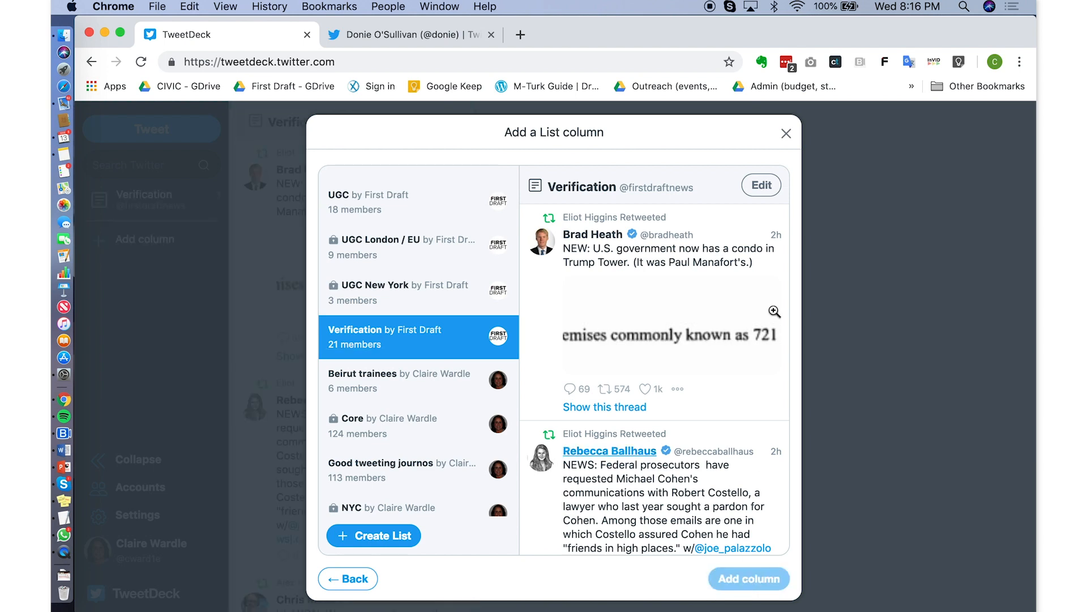
left_click(786, 134)
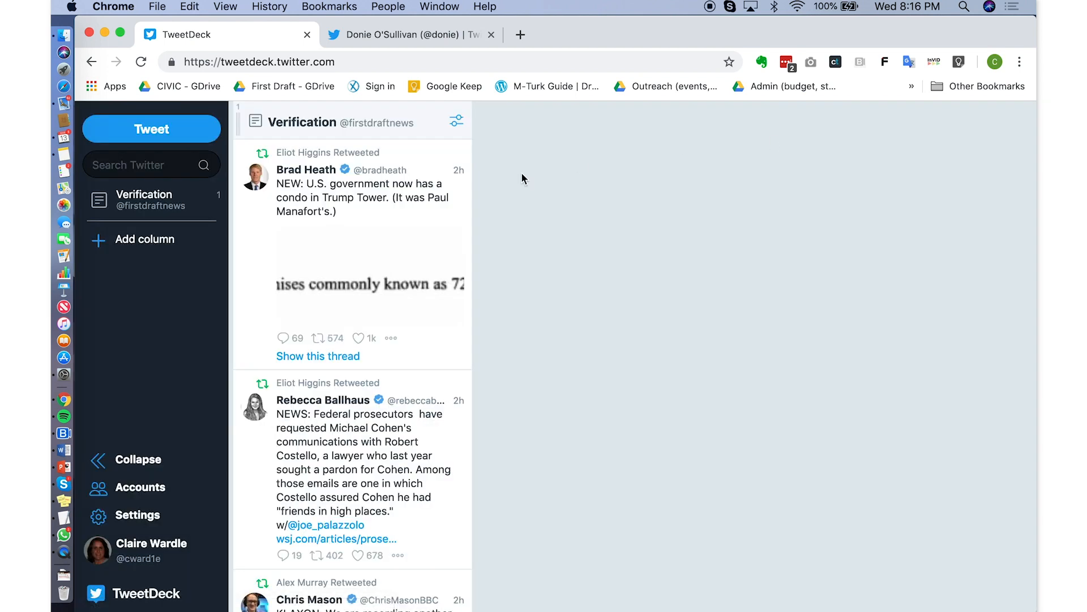
Step: Switch to the CNN reporter's Twitter profile, browse the subscribed lists, and view the newest tweets in the Disinformation BrainTrust list
left_click(403, 41)
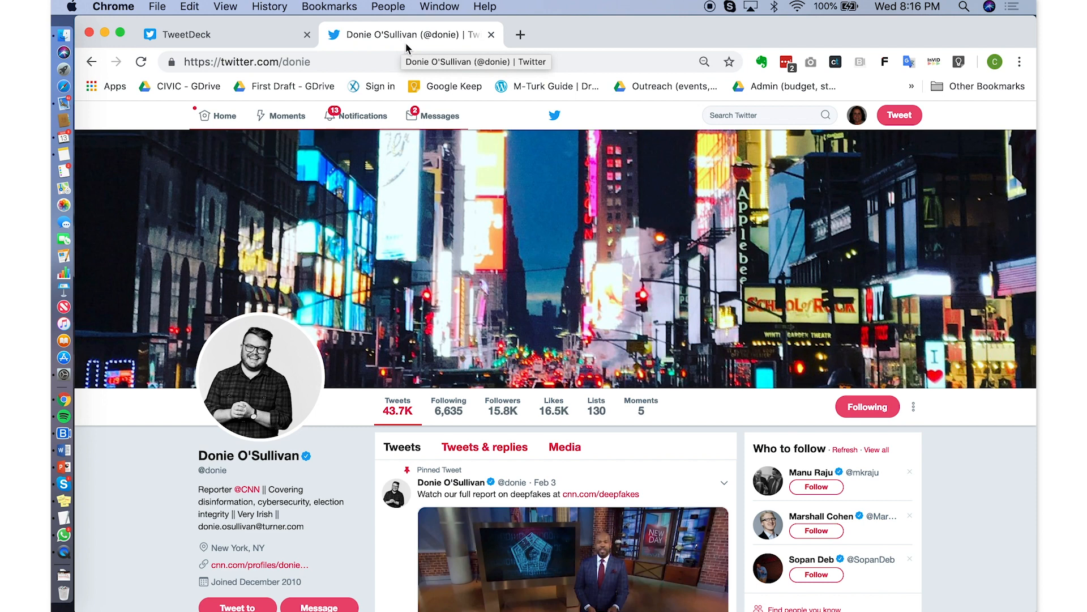
left_click(601, 409)
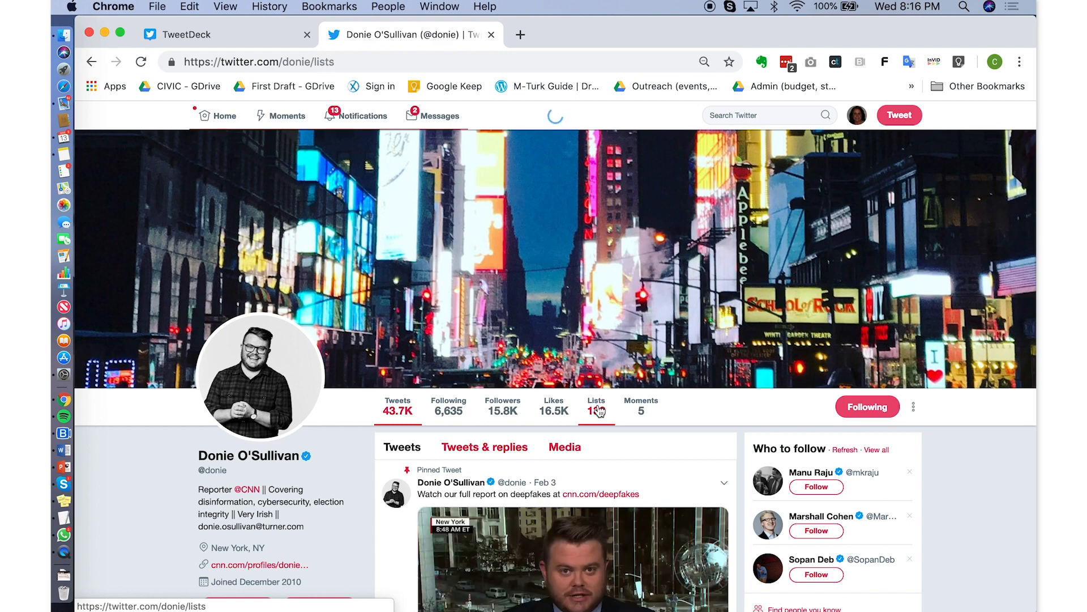
scroll(592, 488, "down", 8)
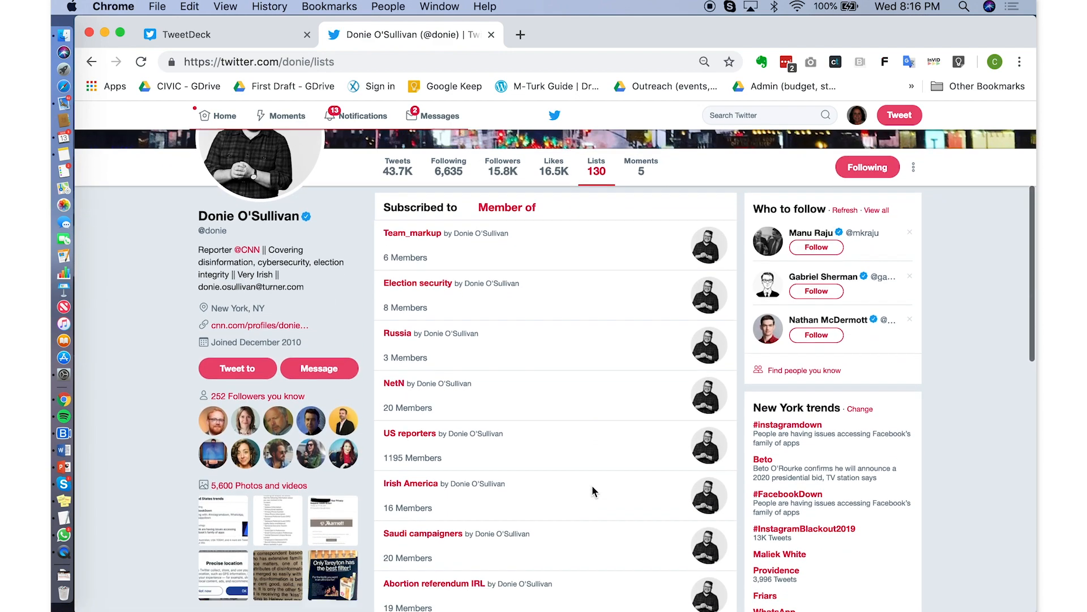
scroll(592, 491, "down", 6)
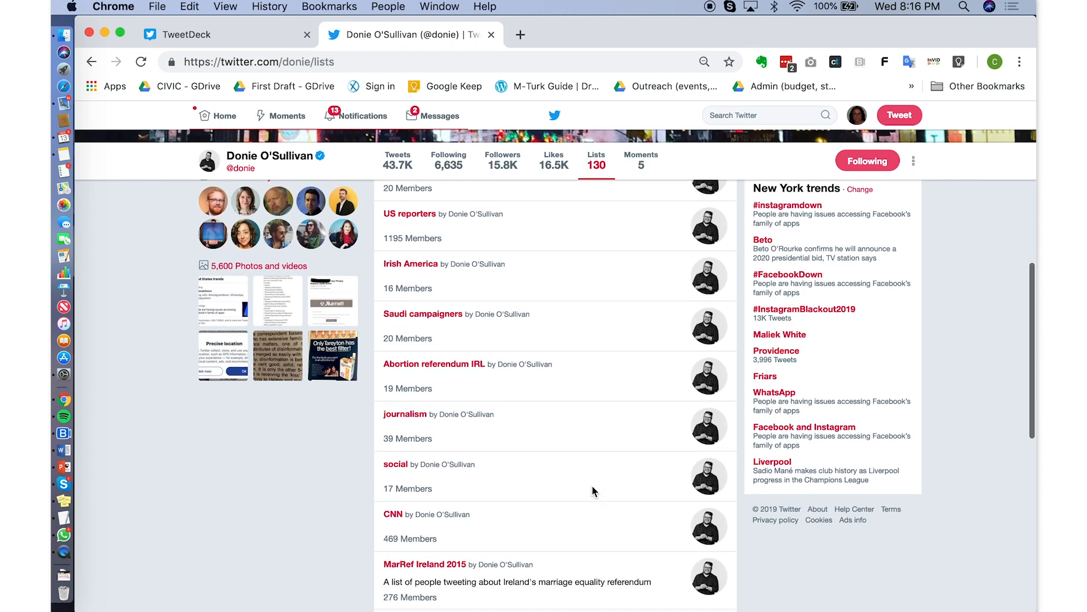
scroll(593, 490, "down", 4)
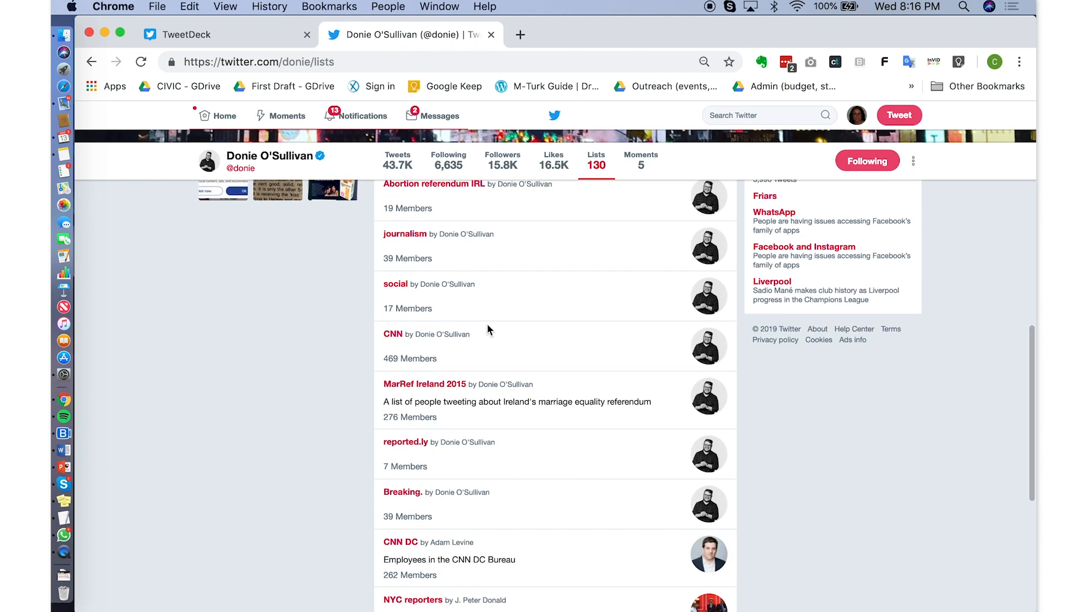
scroll(483, 318, "down", 6)
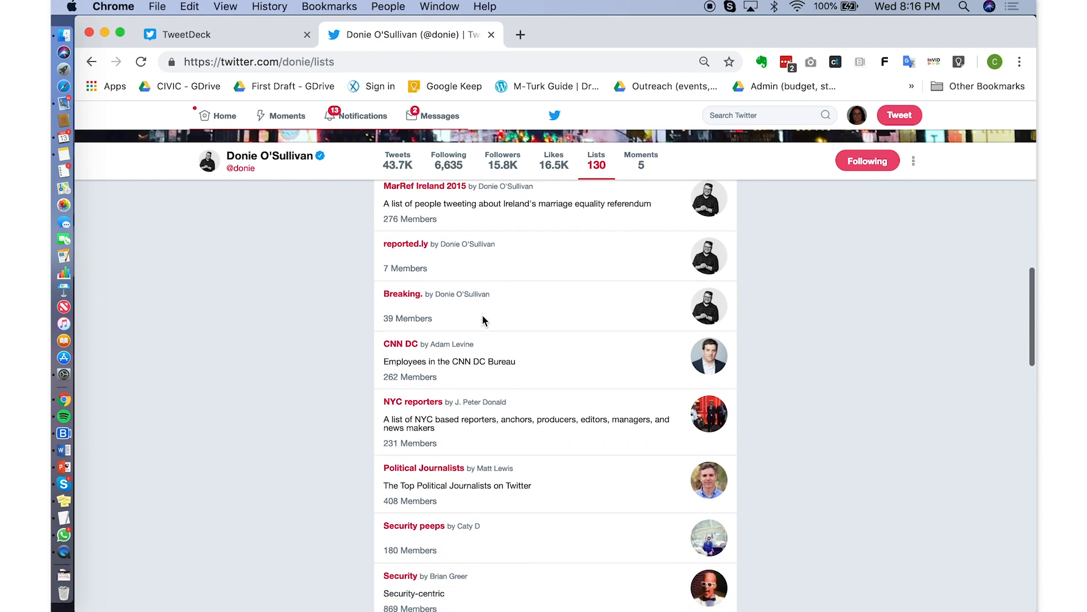
scroll(485, 325, "down", 8)
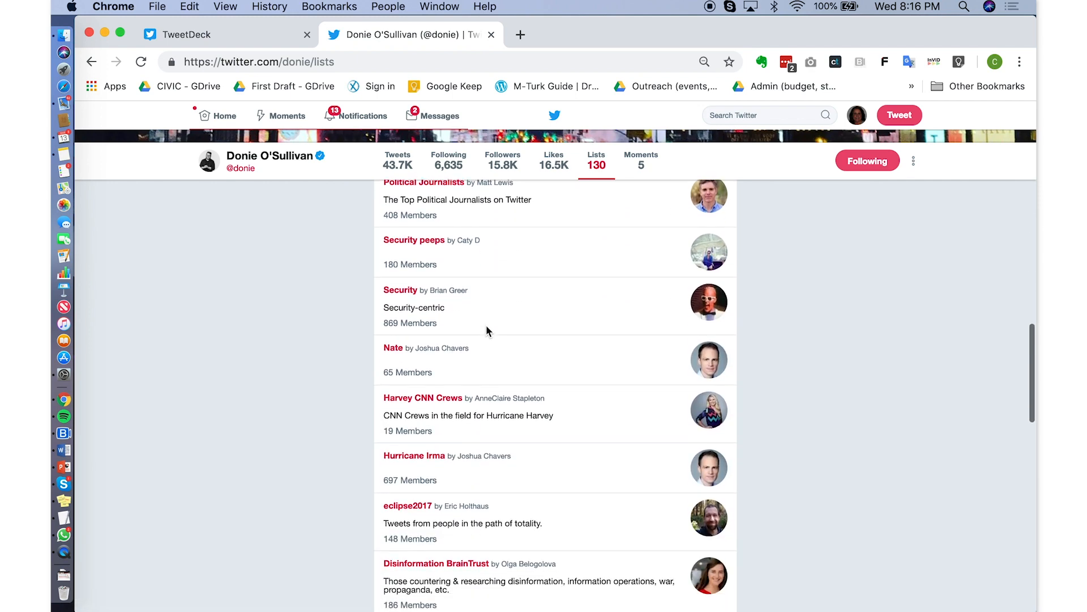
scroll(485, 328, "down", 2)
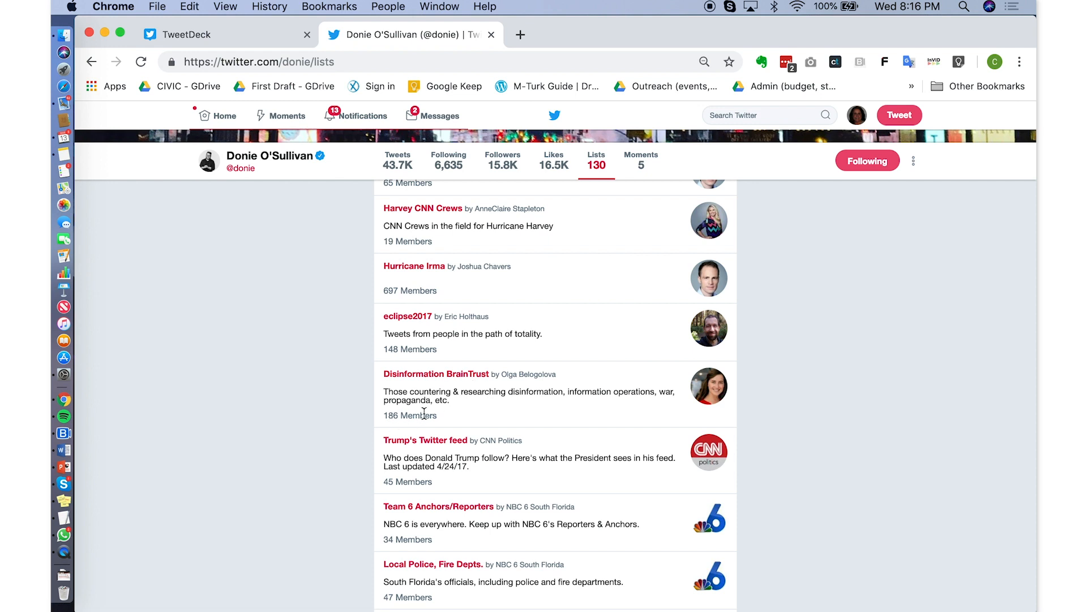
left_click(443, 375)
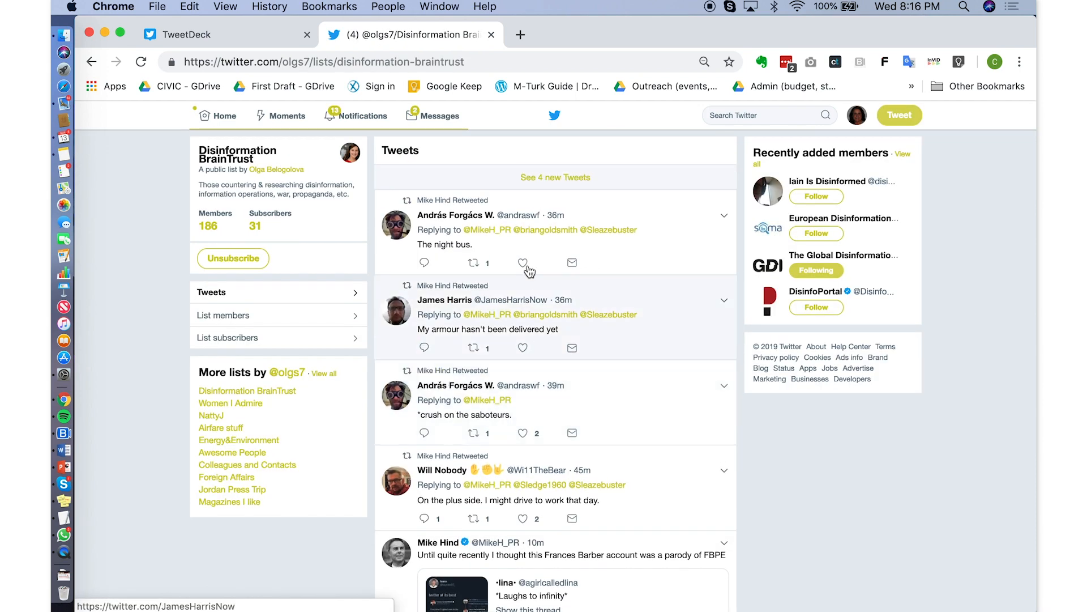
left_click(572, 176)
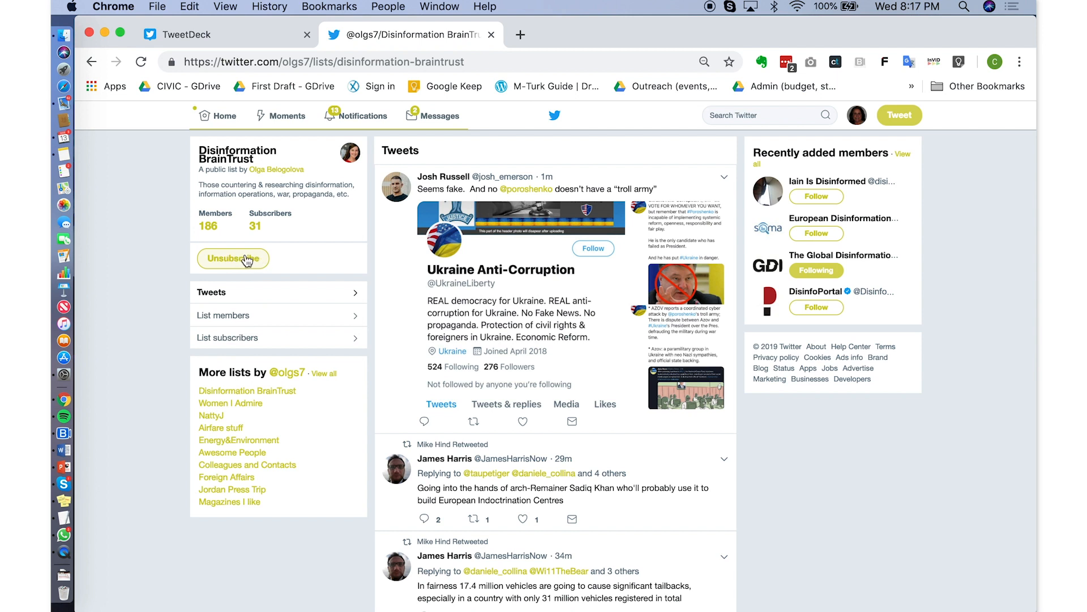
Step: Back in TweetDeck, find the subscribed Disinformation BrainTrust list with "disin" and add it as a List column
left_click(253, 41)
left_click(151, 243)
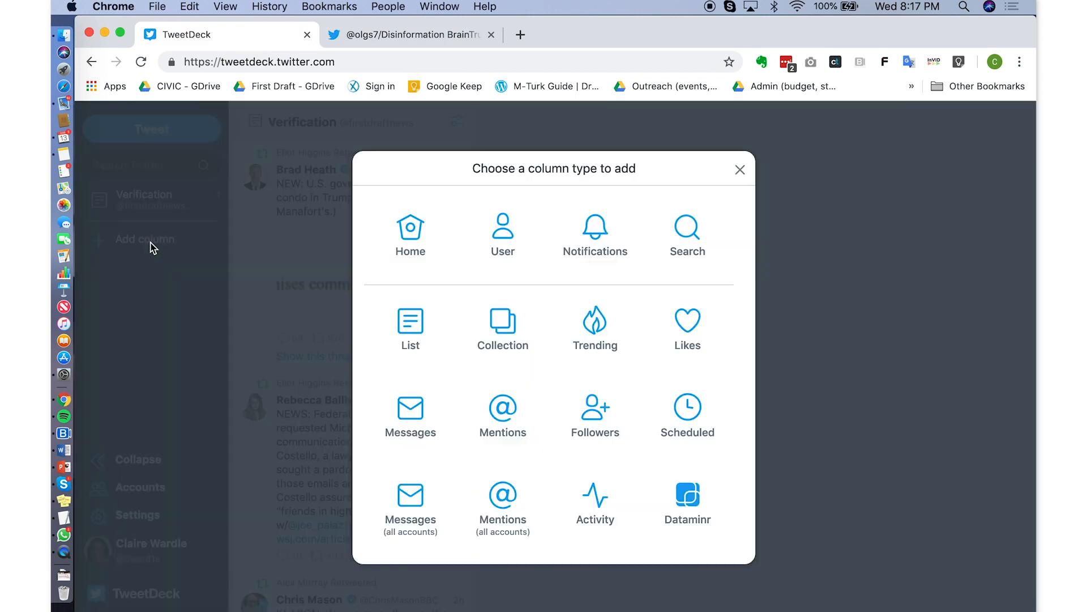
left_click(411, 327)
left_click(376, 186)
type("disin")
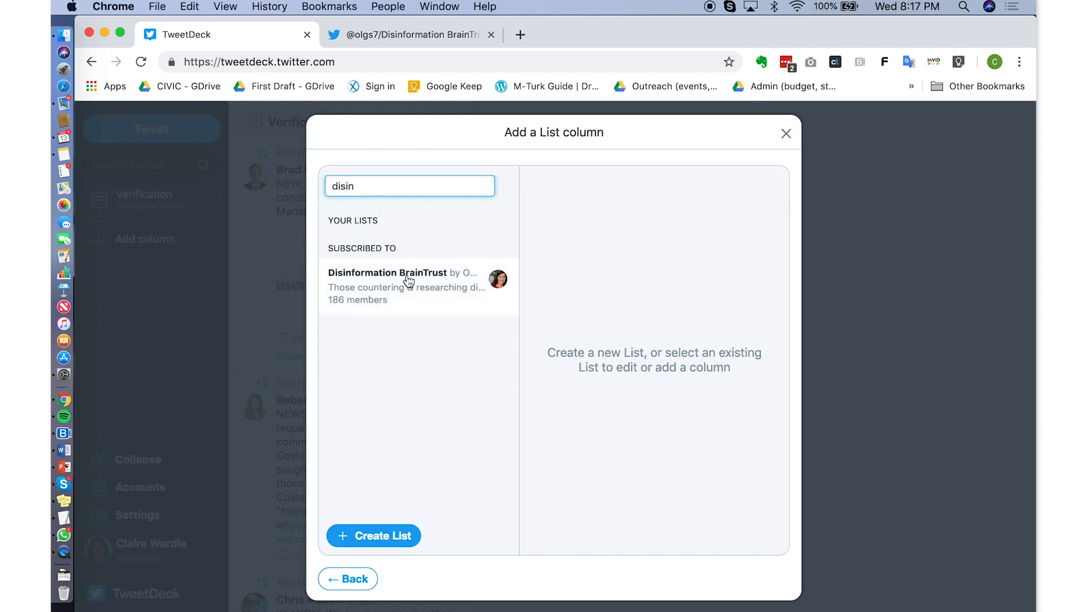
left_click(408, 280)
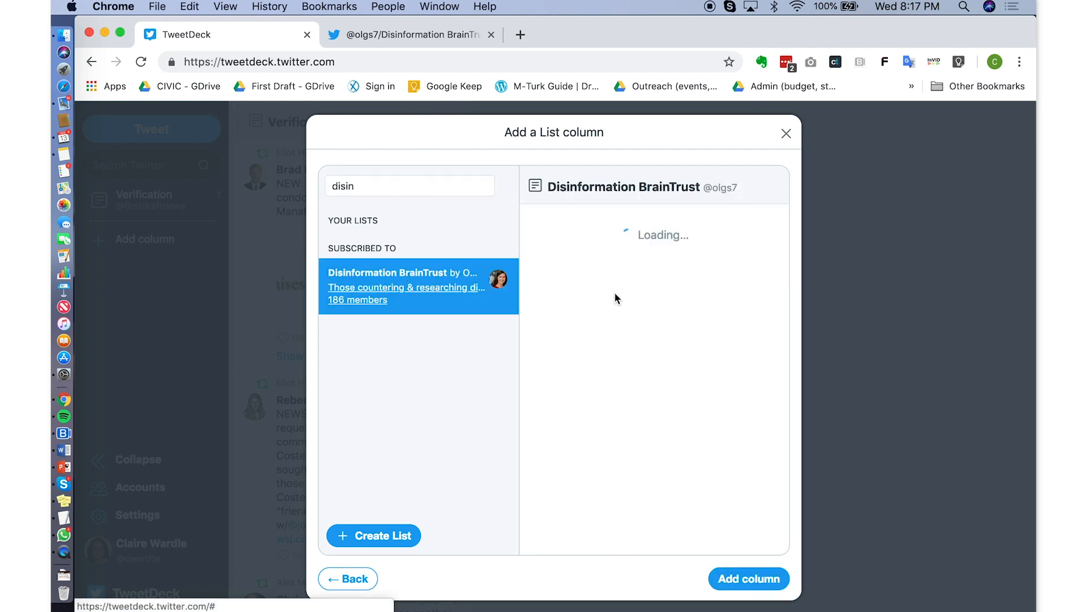
left_click(755, 580)
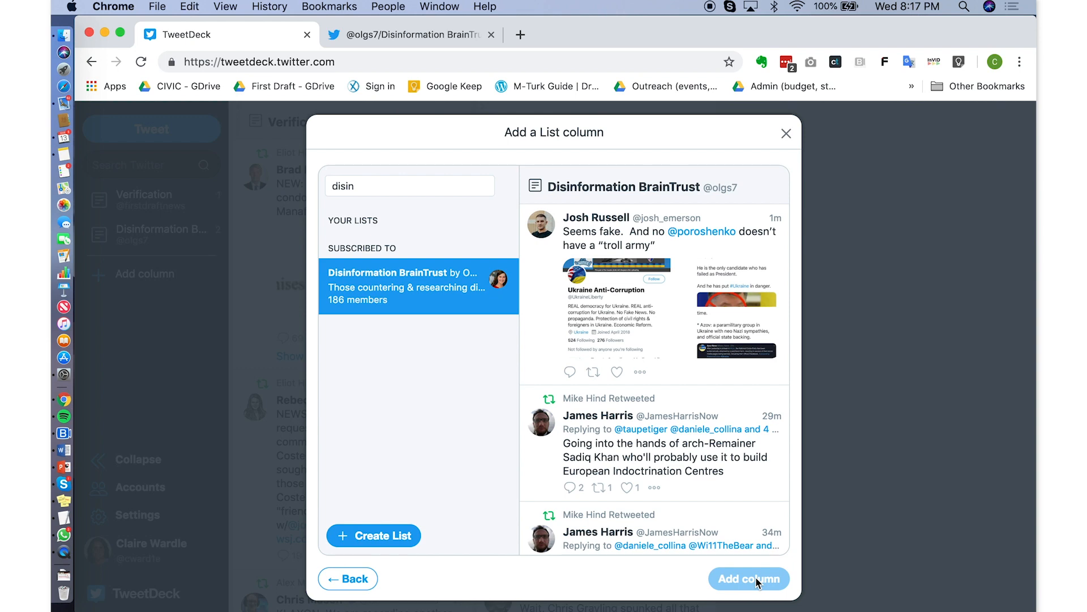
left_click(786, 133)
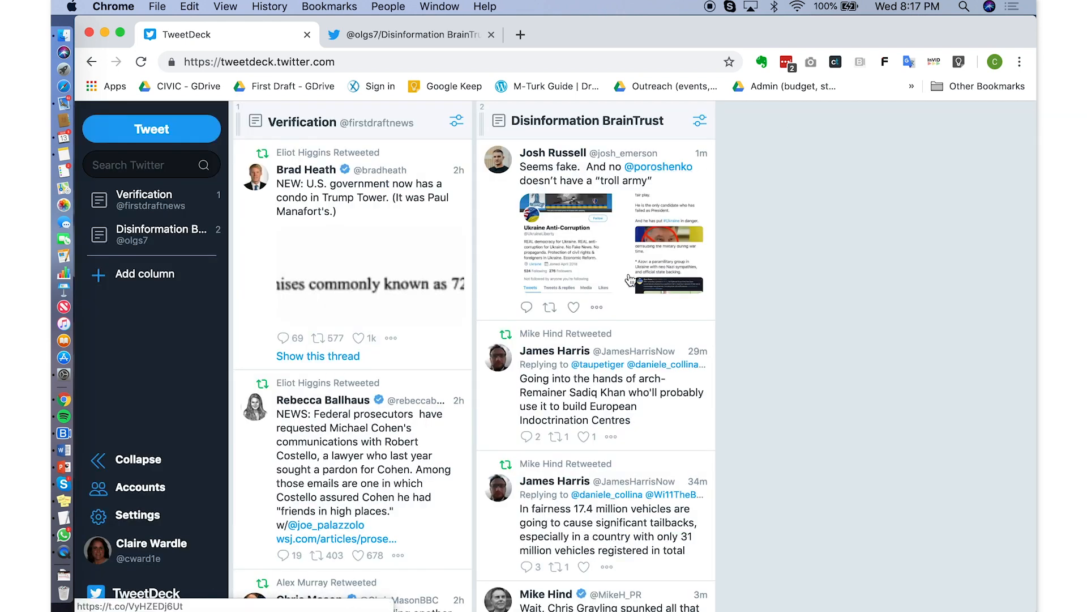
Step: Add a Search column for the hashtag #deepfakes
left_click(149, 276)
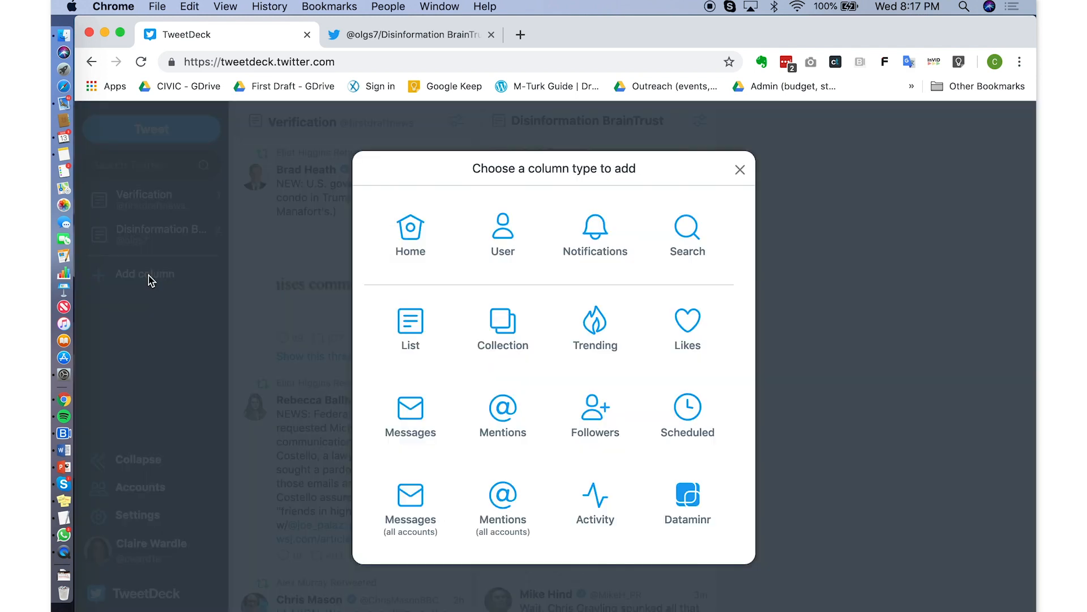
left_click(693, 245)
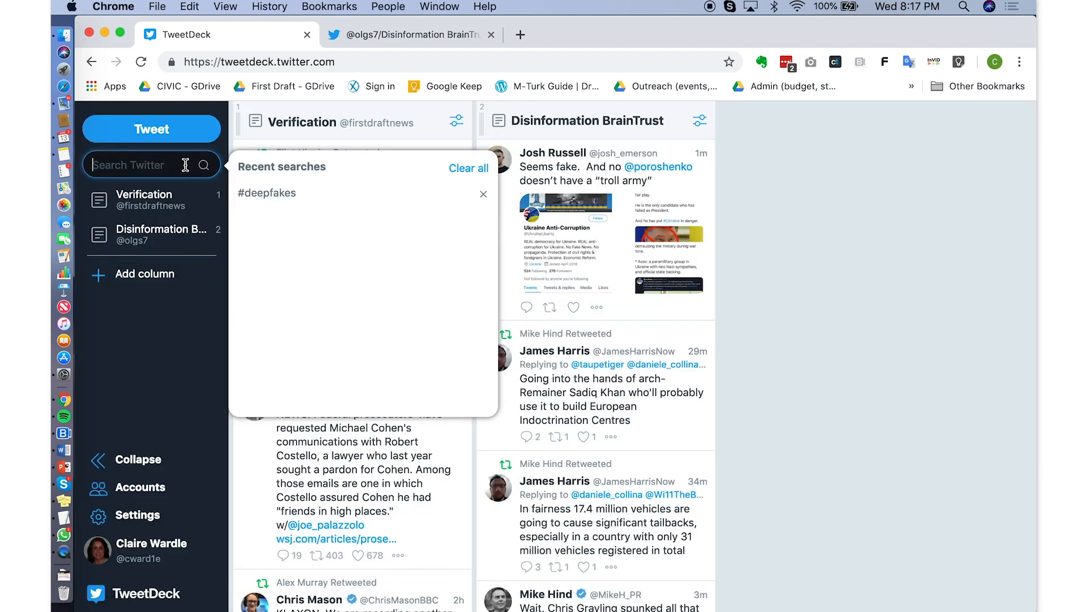
type("#dee")
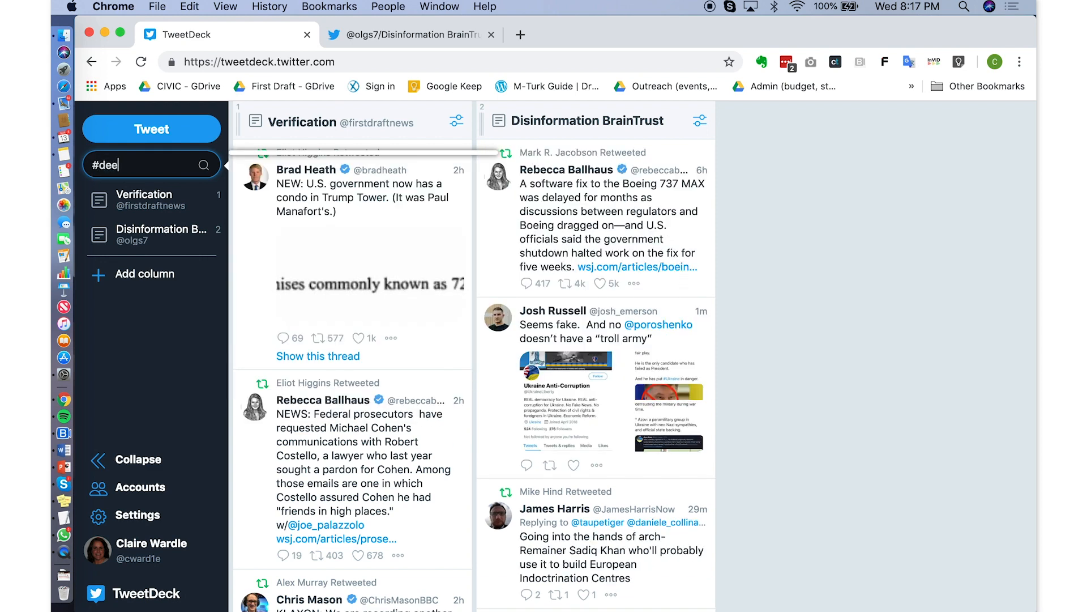
type("pfakes")
key("Return")
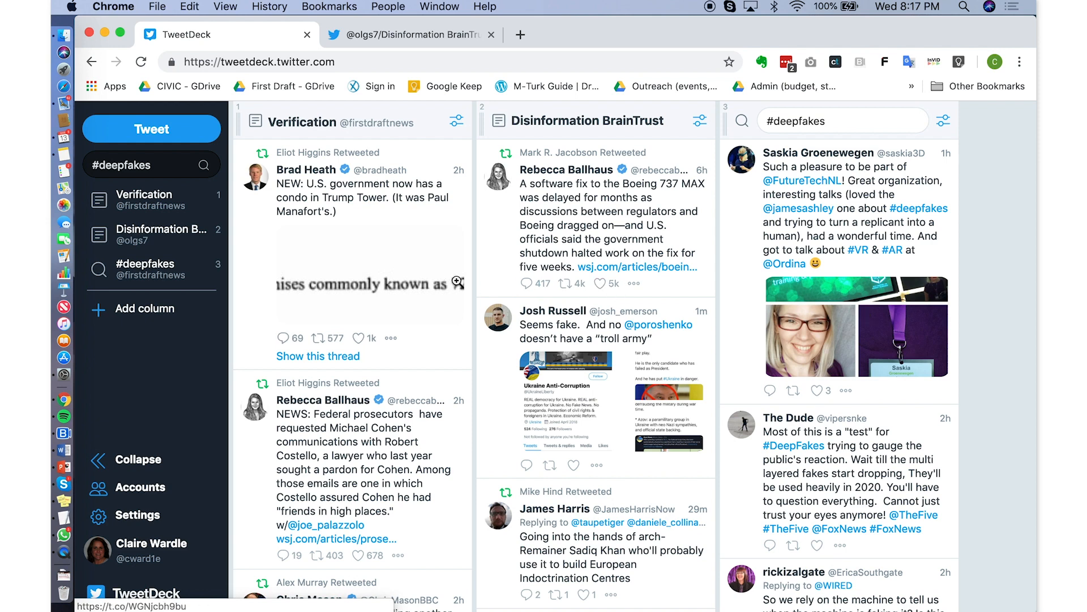
Step: Start a User column, search for the journalist by name and select the account with the matching handle
left_click(155, 319)
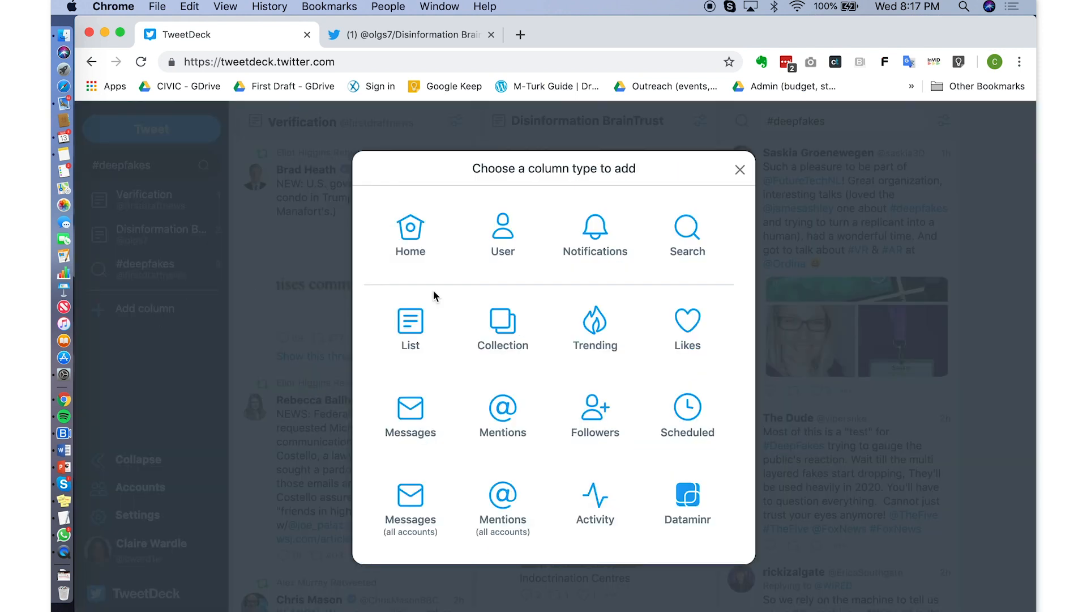
left_click(528, 247)
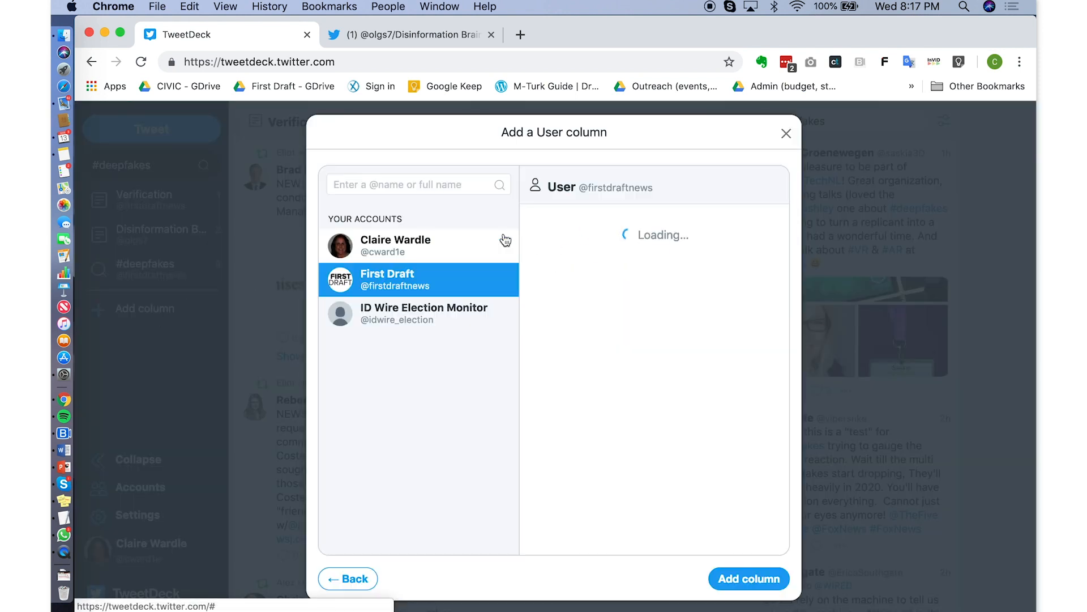
left_click(431, 184)
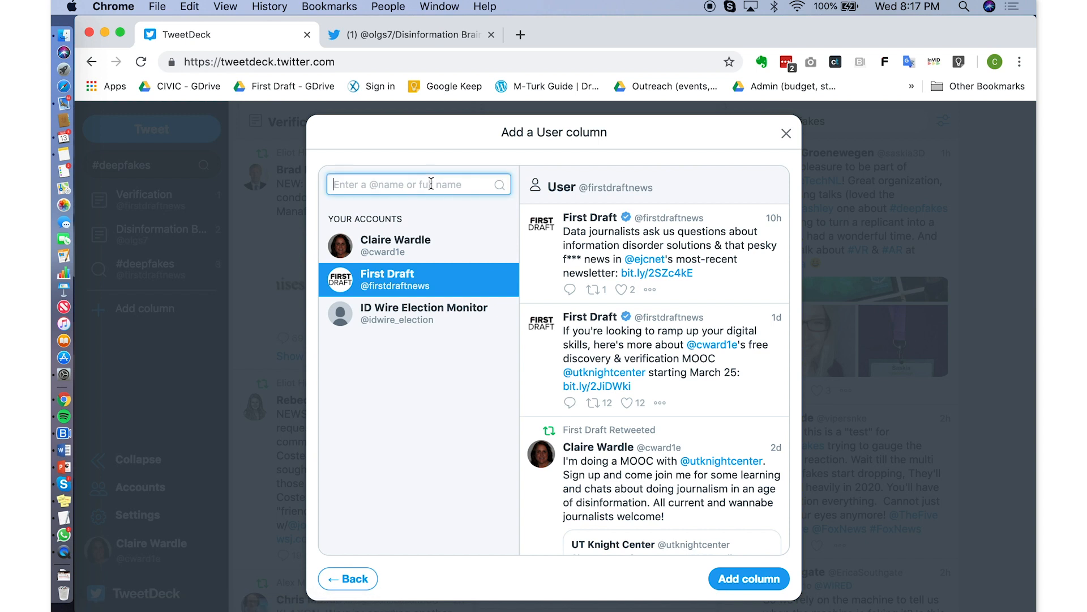
type("craig")
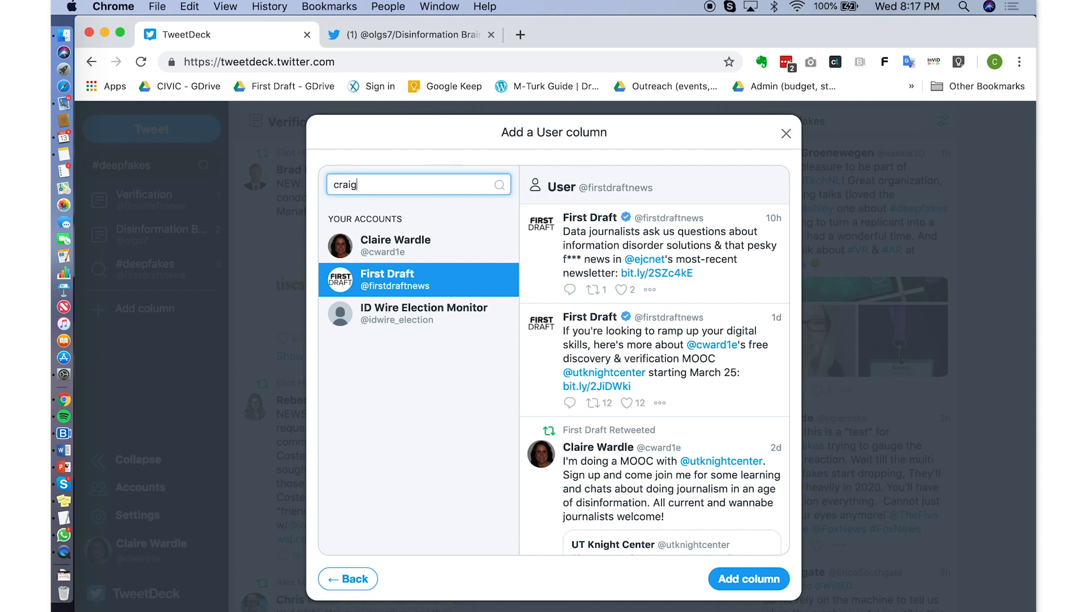
type("silverman")
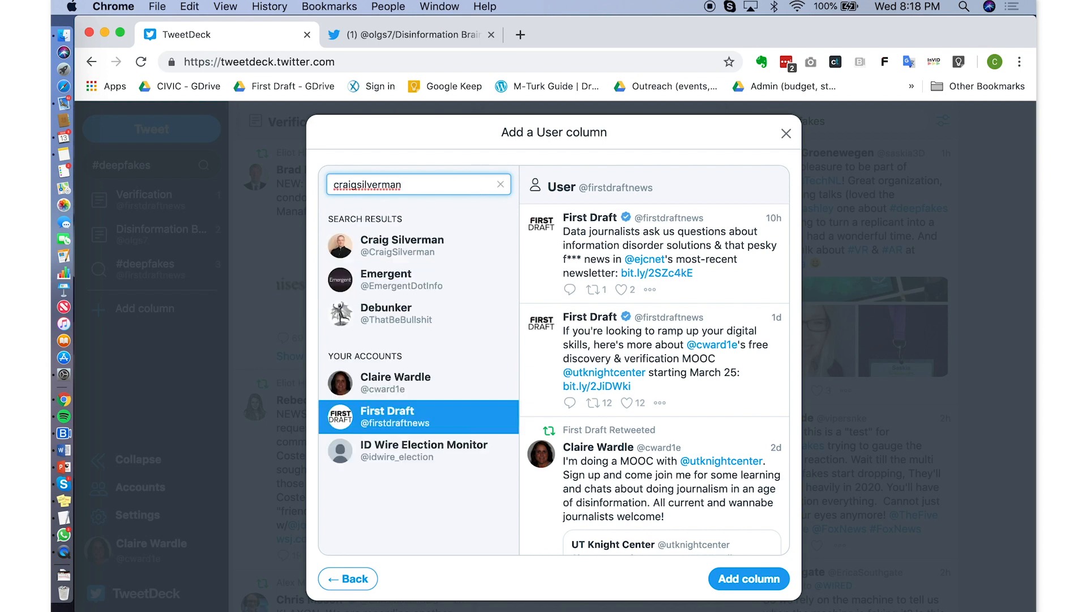
left_click(399, 246)
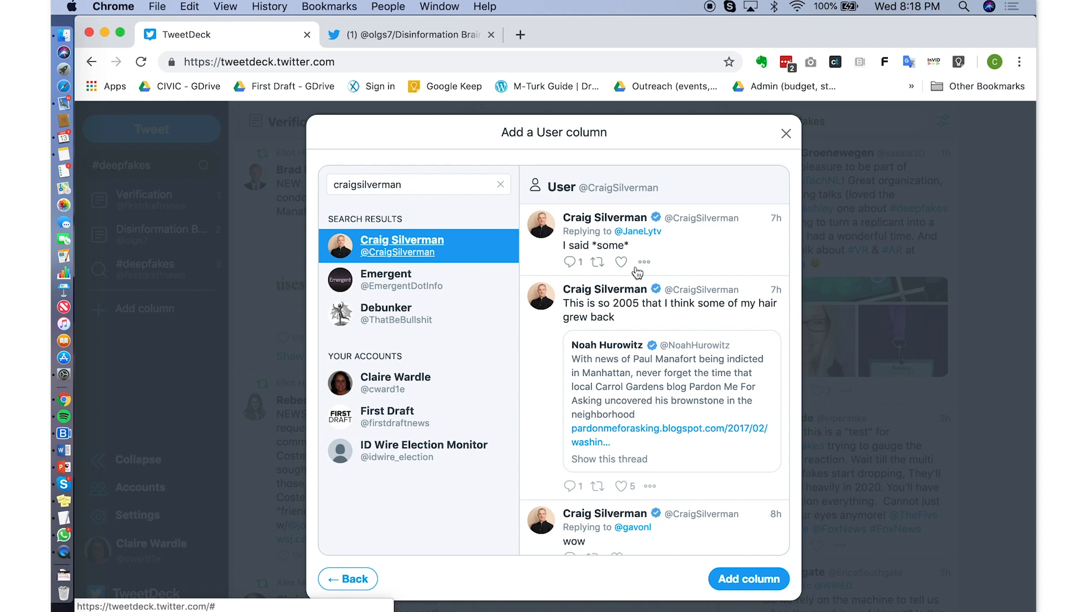
Step: Preview the selected journalist's tweets, add the account as a User column and close the column dialog
scroll(645, 321, "down", 5)
scroll(645, 322, "up", 5)
scroll(644, 322, "down", 5)
scroll(645, 322, "up", 5)
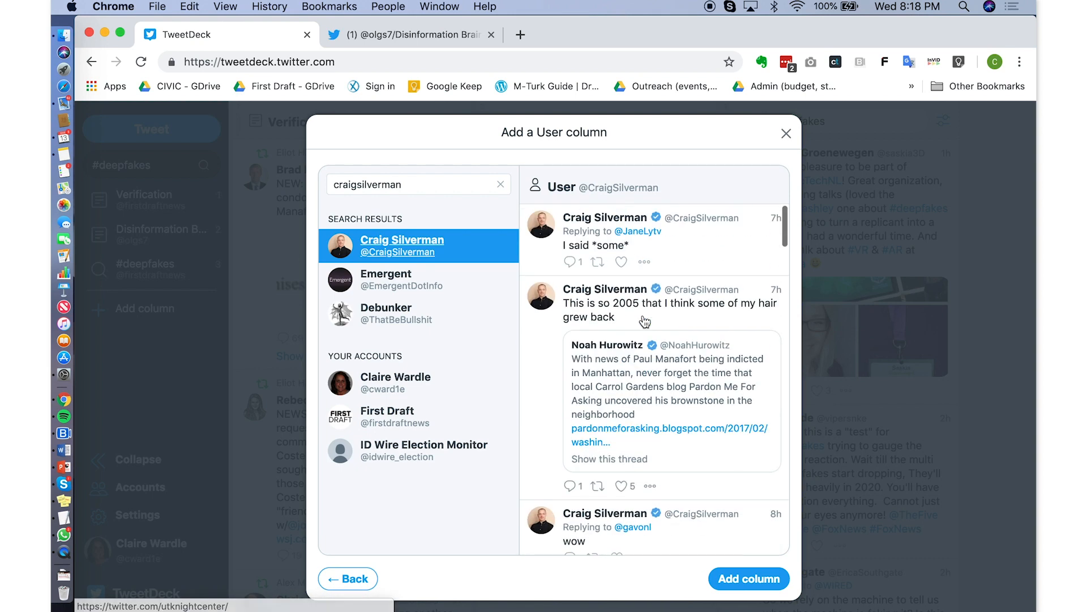
left_click(752, 585)
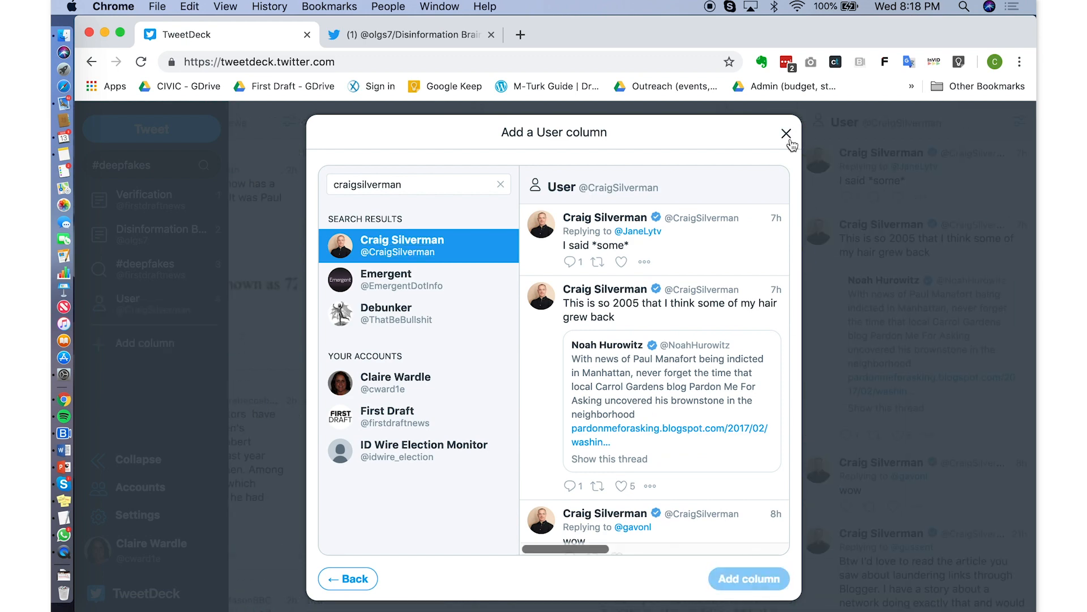
left_click(786, 134)
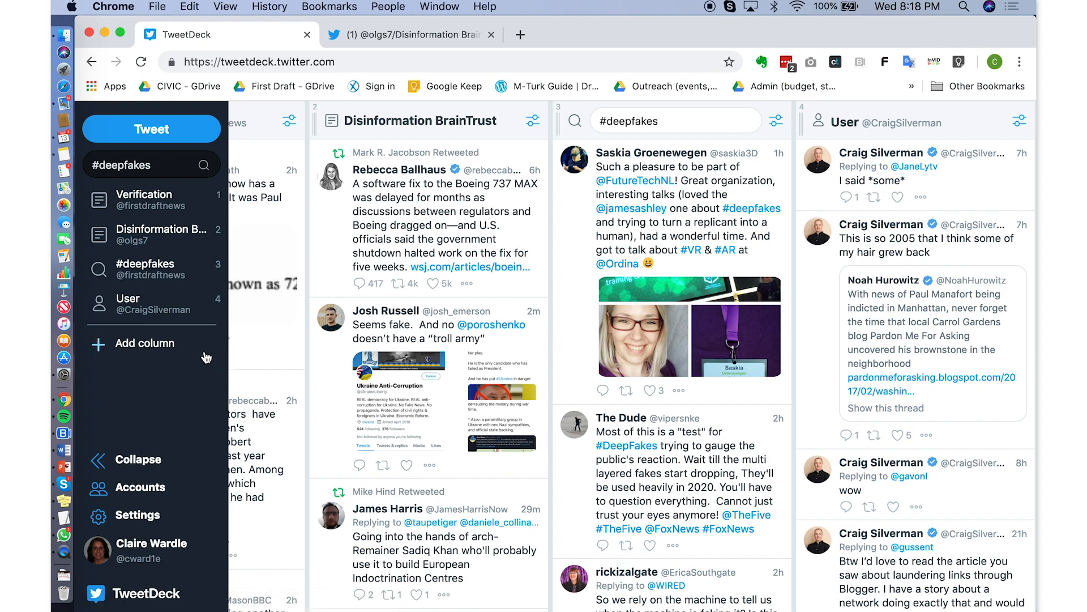
Step: Start another Search column and clear the previous #deepfakes term from the Twitter search box
left_click(161, 348)
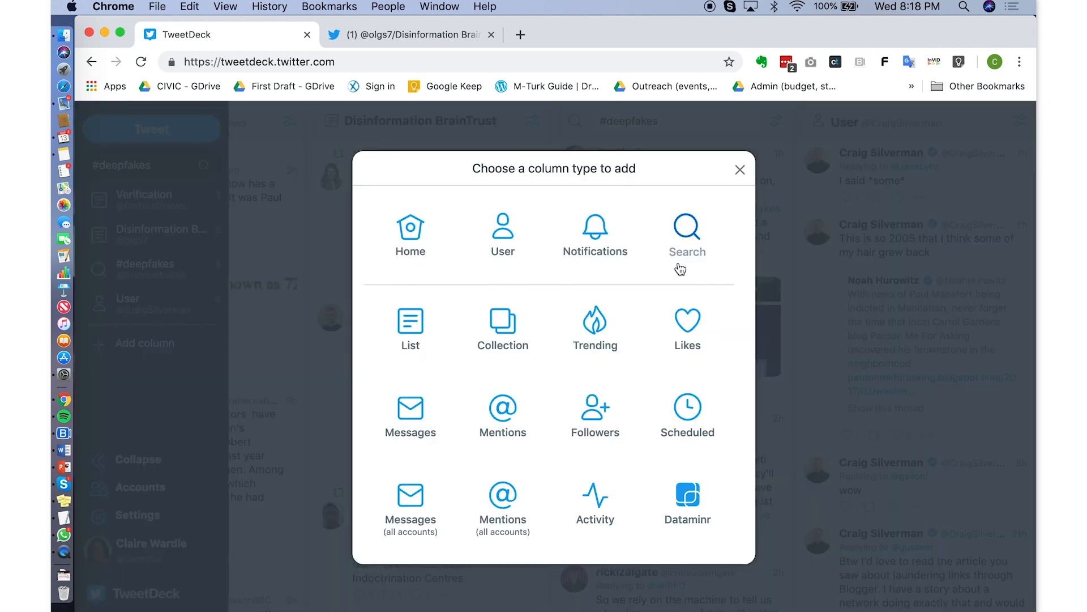
left_click(687, 222)
left_click(162, 162)
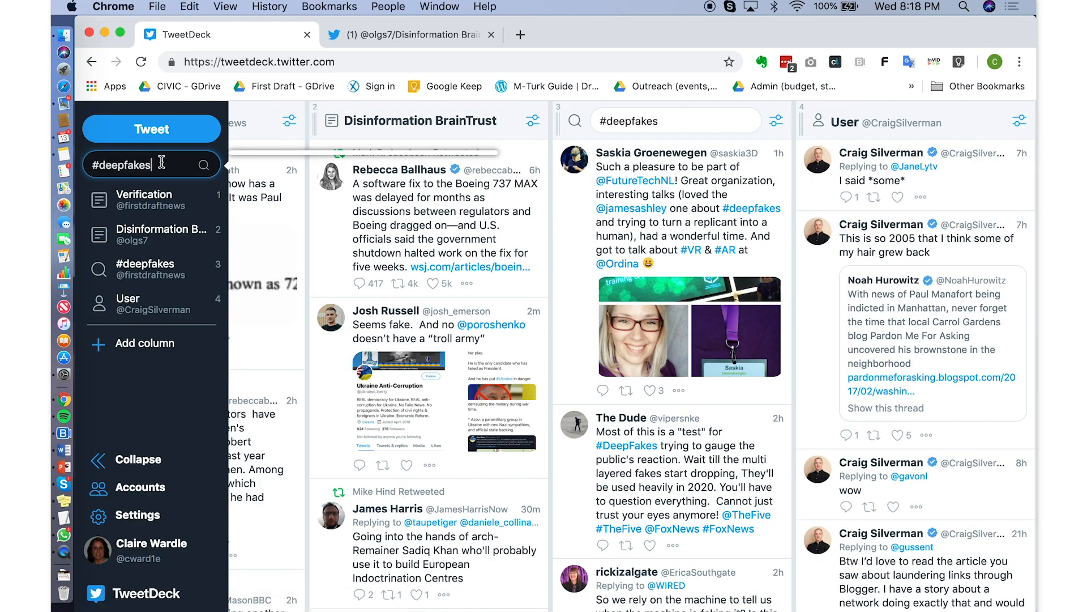
key("BackSpace")
key("BackSpace")
key("BackSpace")
key("BackSpace")
key("BackSpace")
key("BackSpace")
key("BackSpace")
key("BackSpace")
key("BackSpace")
key("BackSpace")
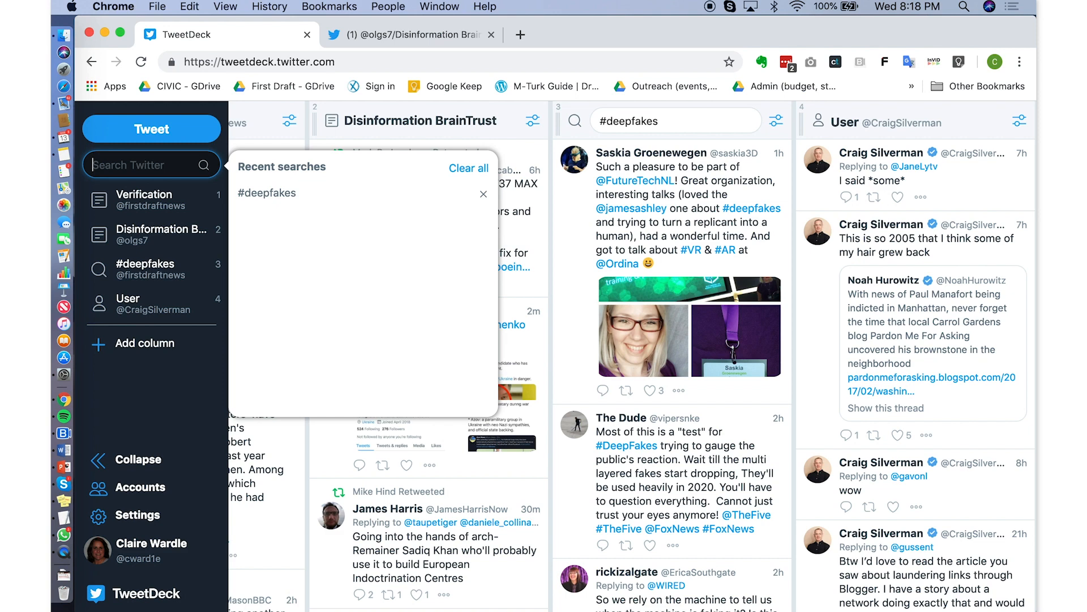
Step: Add a Search column for the query hacking OR "phishing attempt"
type("hacking O")
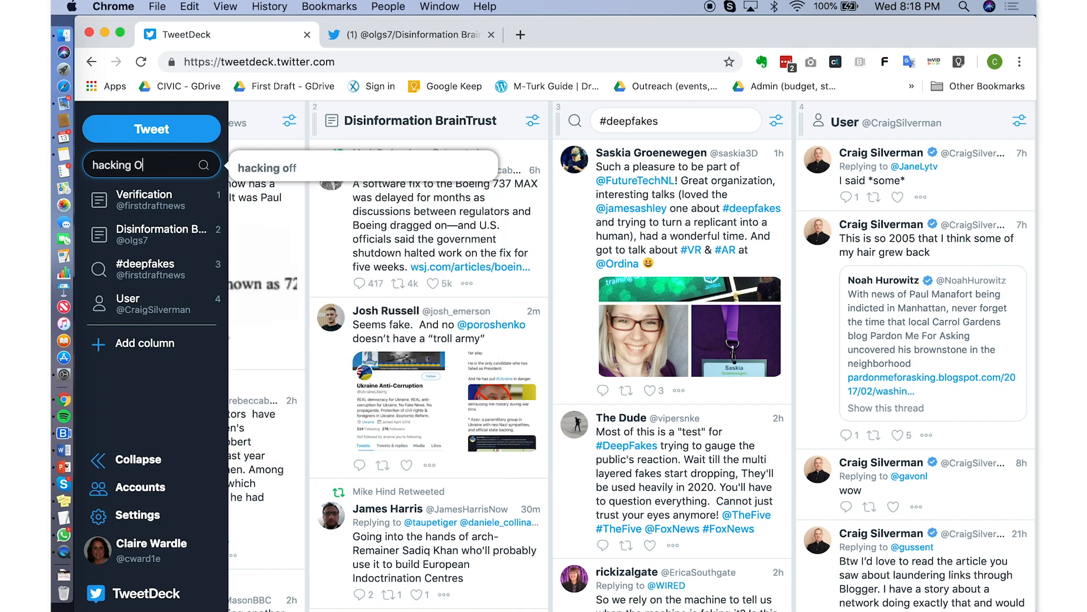
type("R phish")
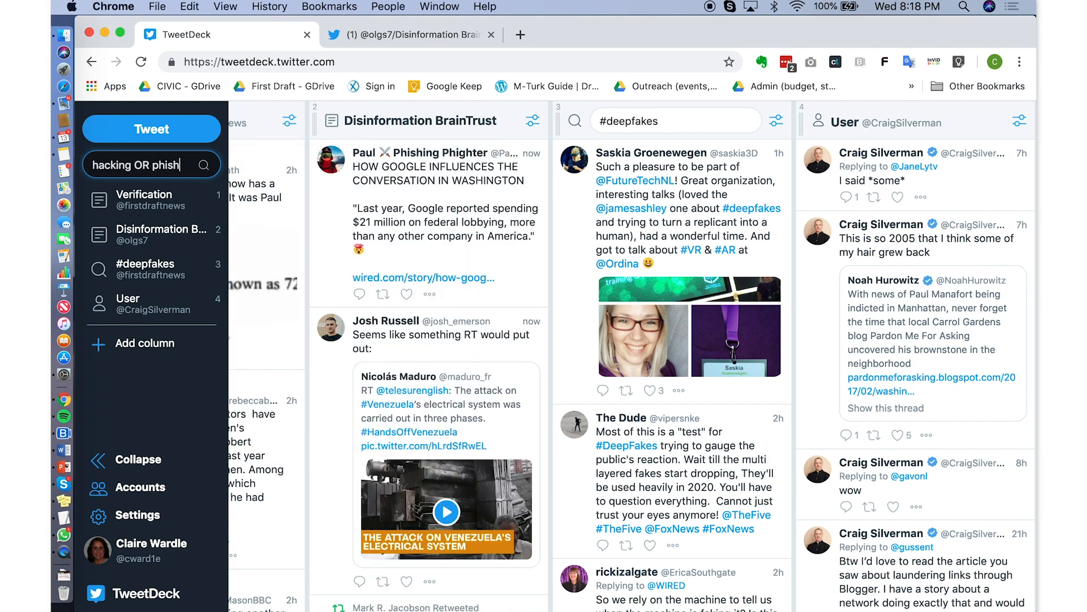
type("ing attamp")
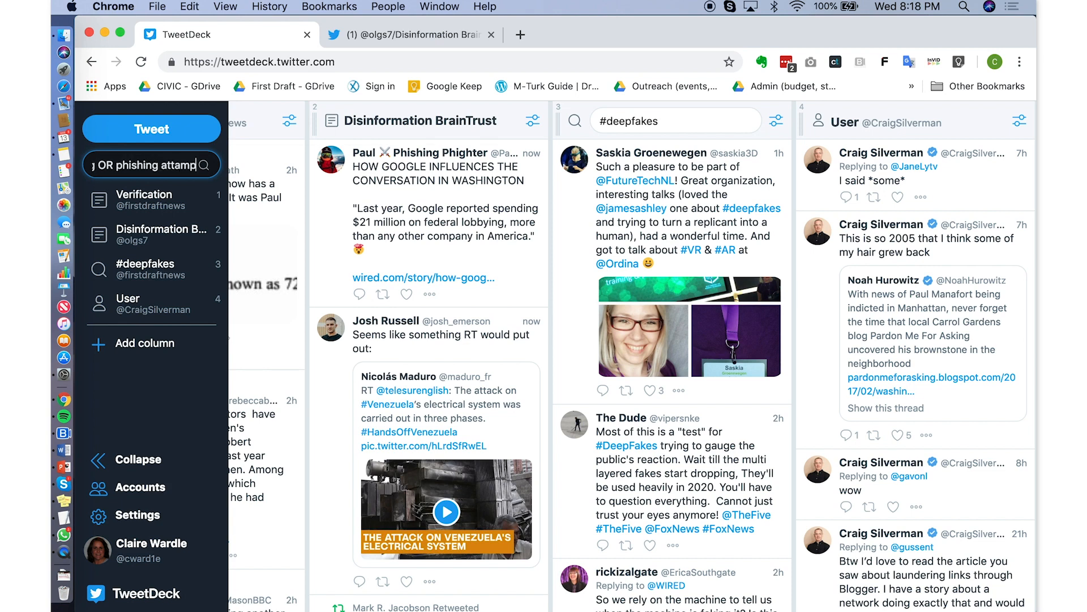
key("BackSpace")
key("BackSpace")
type("empt")
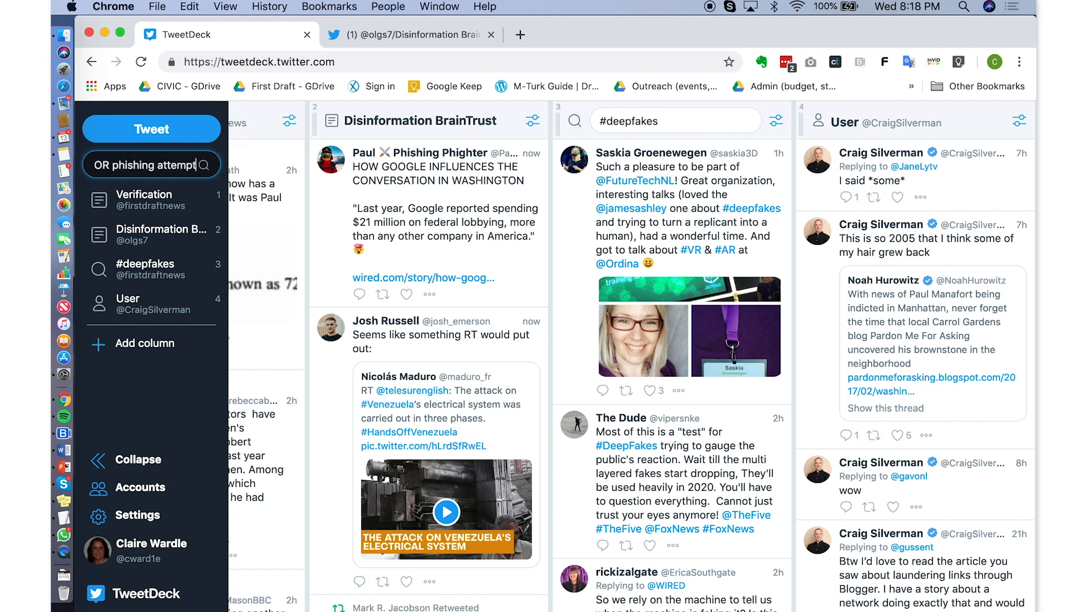
type("\"")
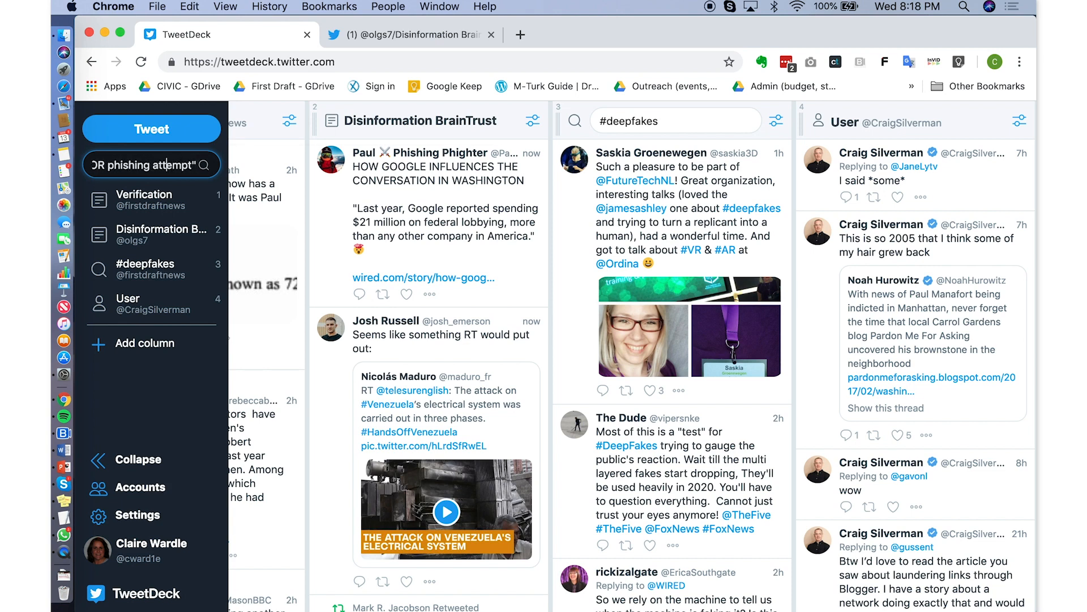
type("\"")
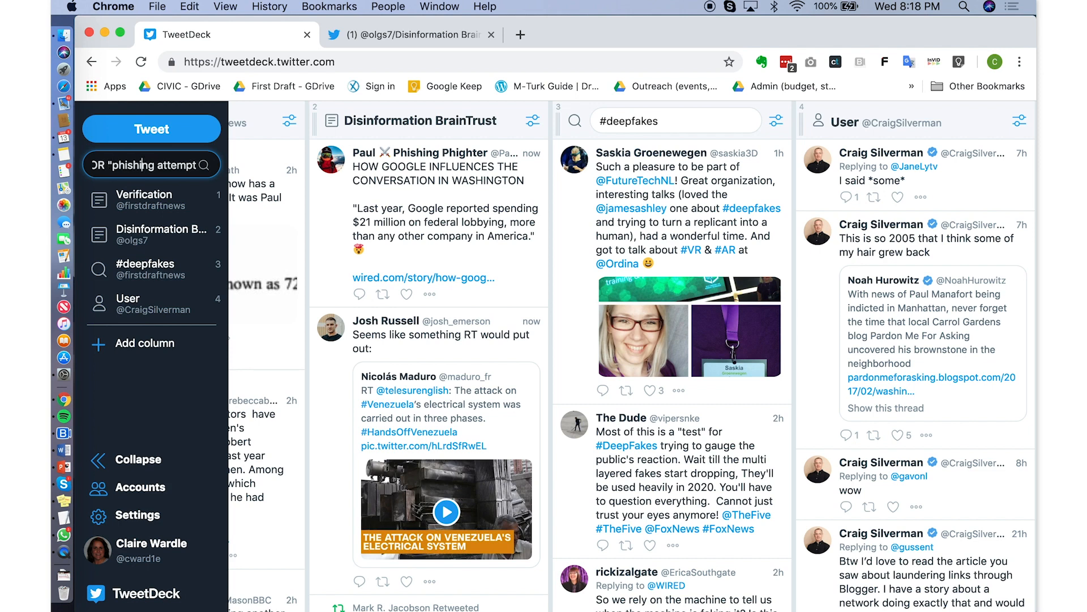
key("Right")
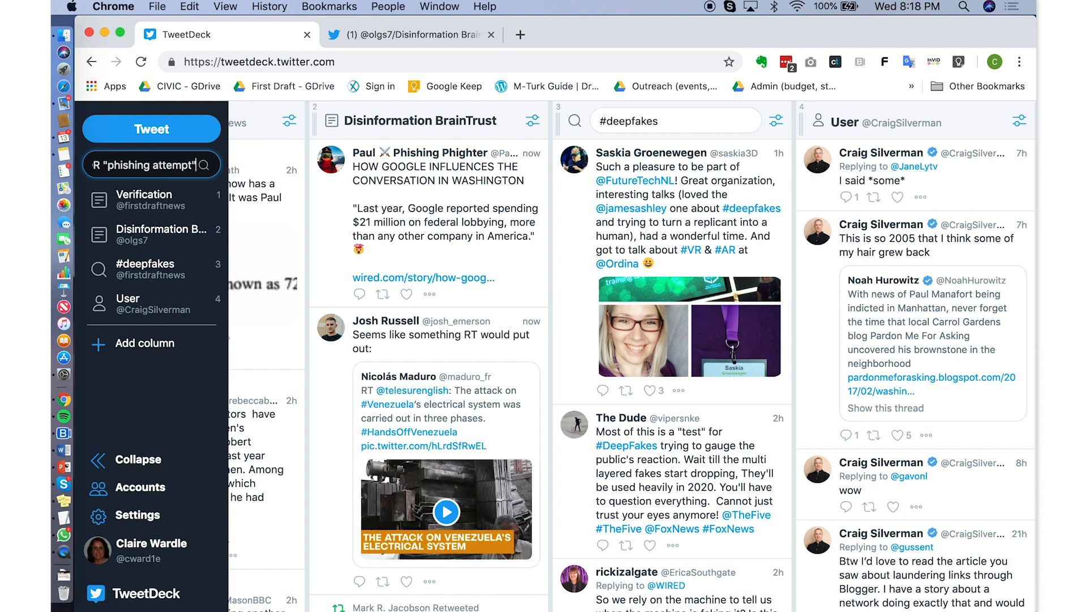
key("Return")
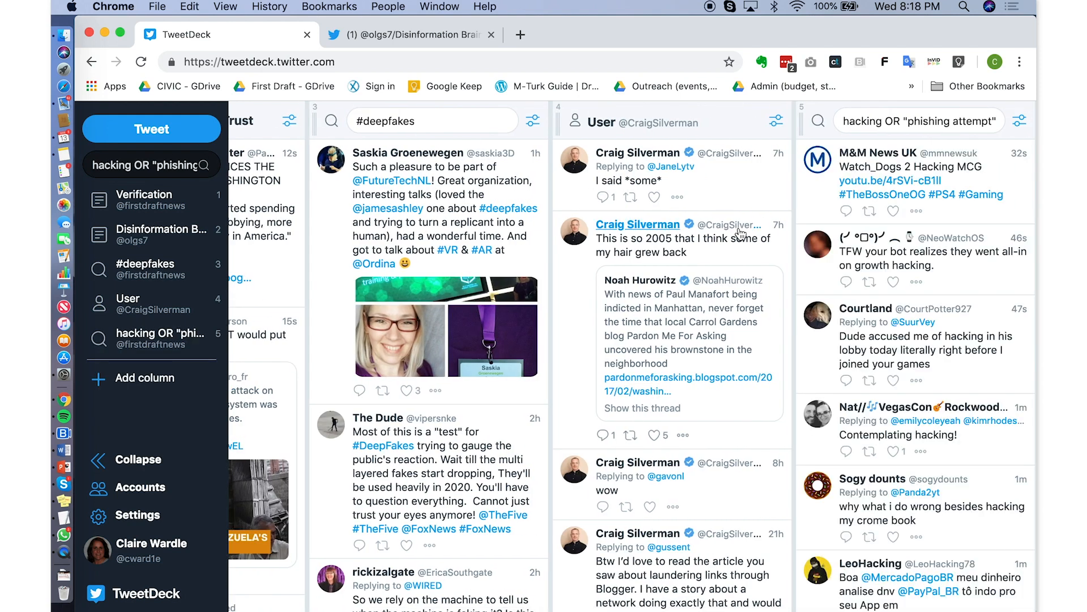
Step: Skim the tweets in the new hacking OR "phishing attempt" column to judge their relevance
scroll(850, 245, "down", 1)
scroll(828, 253, "up", 1)
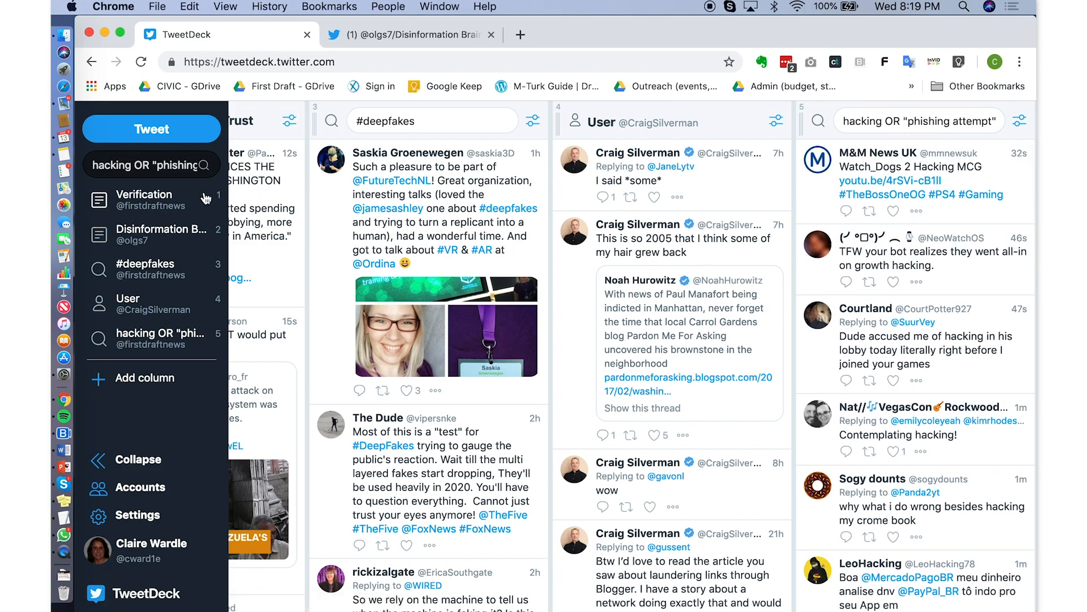
scroll(836, 292, "down", 5)
scroll(836, 292, "down", 15)
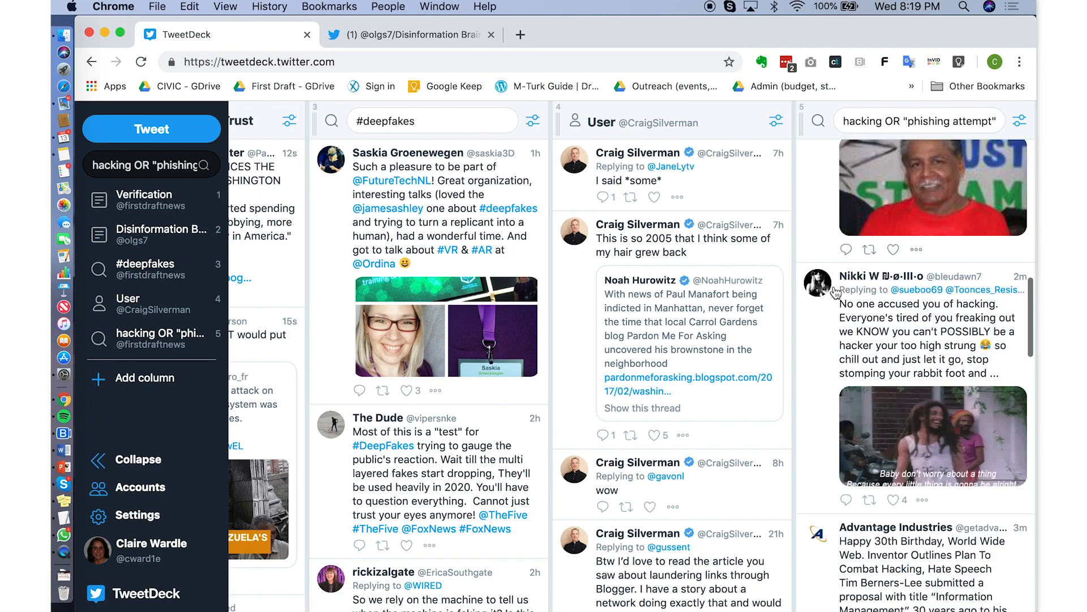
scroll(836, 292, "up", 16)
scroll(835, 292, "up", 5)
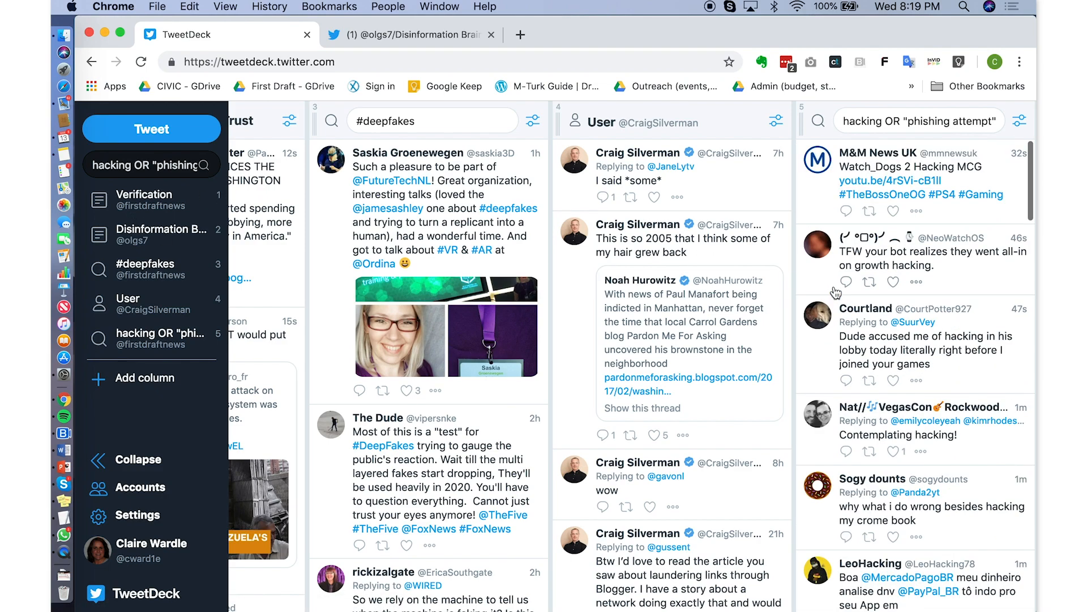
Step: Shorten the search query to hacking OR phishing by removing the quotation marks and the word attempt
left_click(165, 162)
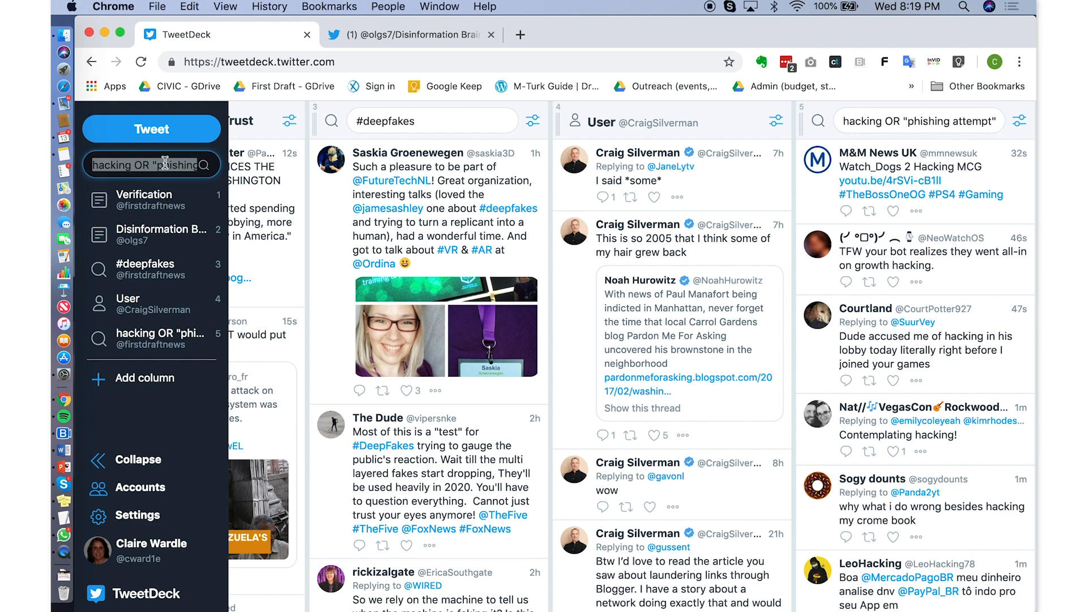
left_click(182, 165)
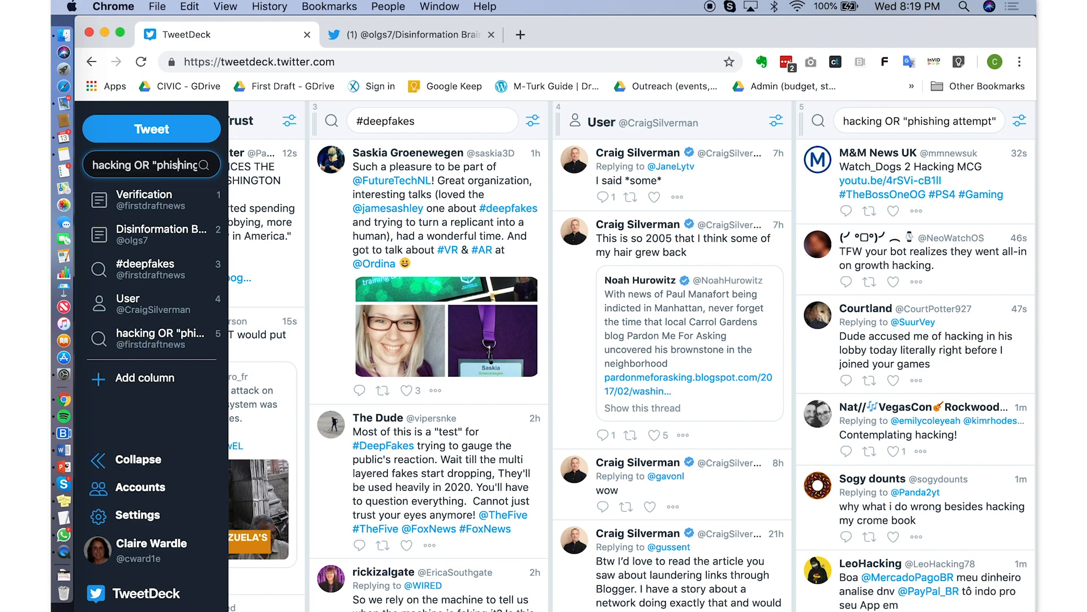
key("BackSpace")
key("Right")
key("Right")
key("Right")
key("Right")
key("Right")
key("Right")
key("BackSpace")
key("BackSpace")
key("BackSpace")
key("BackSpace")
key("BackSpace")
key("BackSpace")
key("BackSpace")
key("BackSpace")
Step: Append AND election to the query, add it as a new Search column and check its tweets
type("AND election")
key("Return")
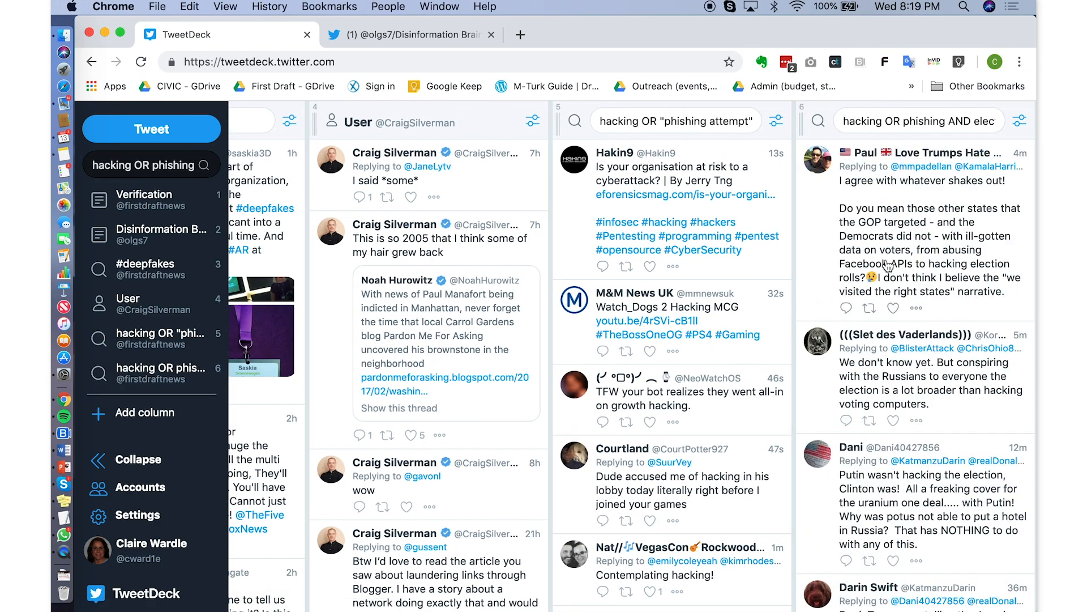
scroll(854, 249, "down", 3)
scroll(849, 224, "up", 3)
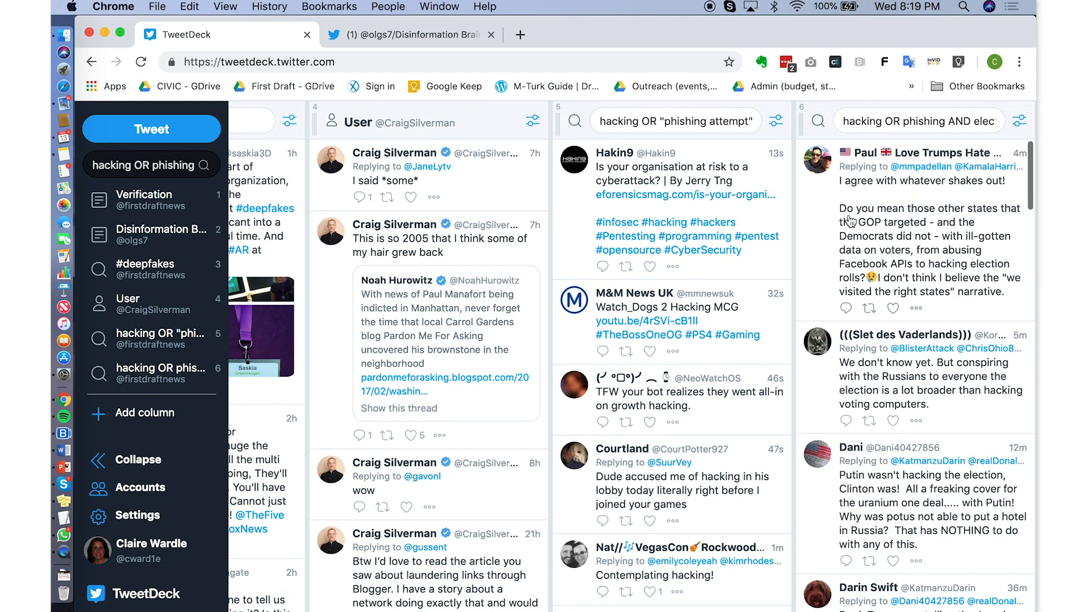
Step: Remove the hacking OR "phishing attempt" column and review the remaining columns across the dashboard
left_click(777, 123)
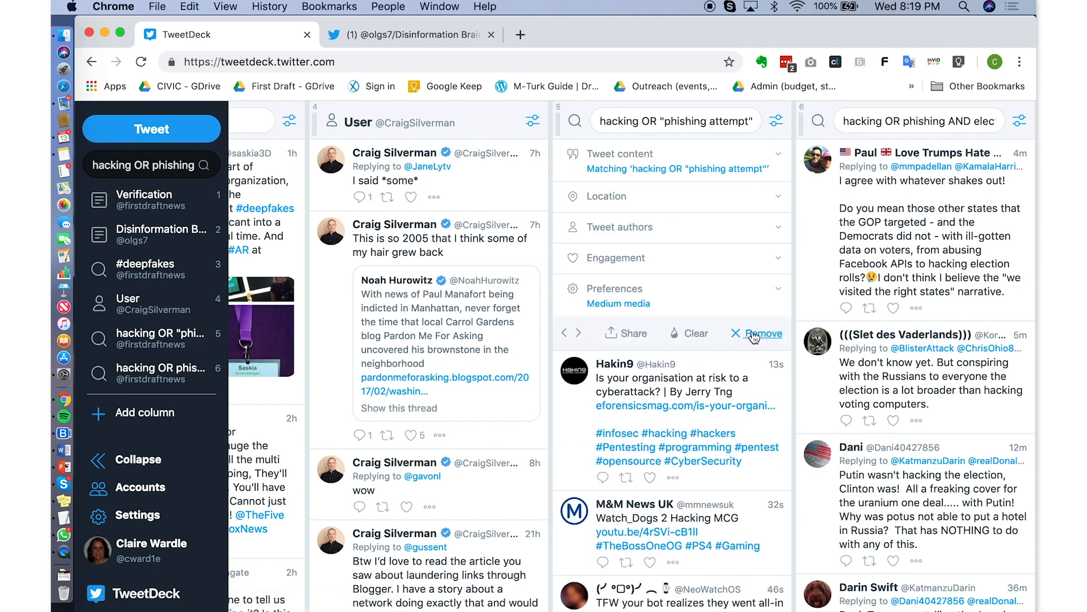
left_click(746, 330)
scroll(672, 293, "left", 5)
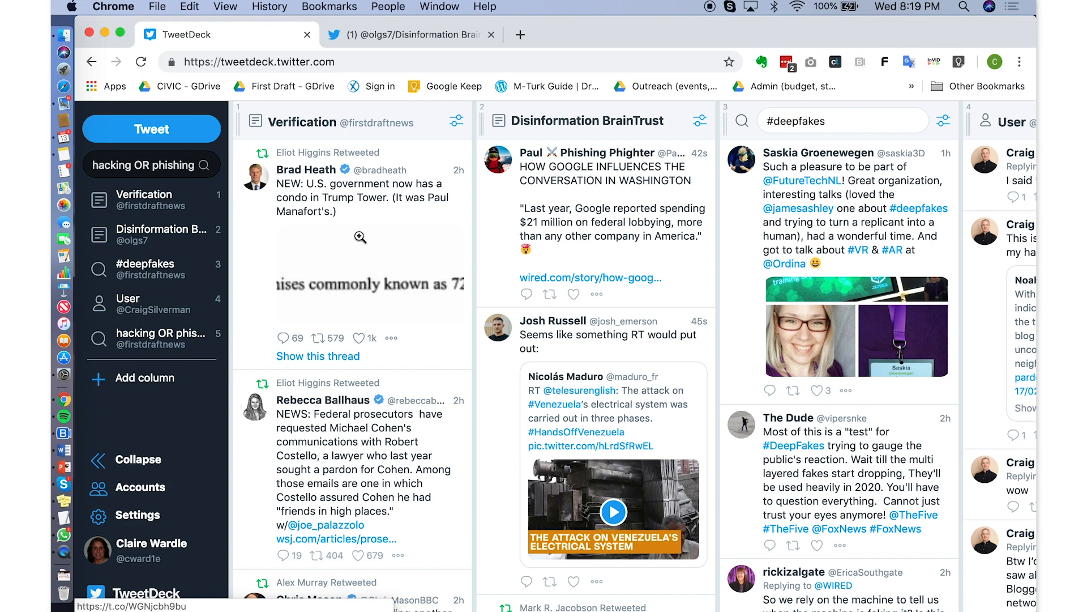
scroll(555, 243, "right", 5)
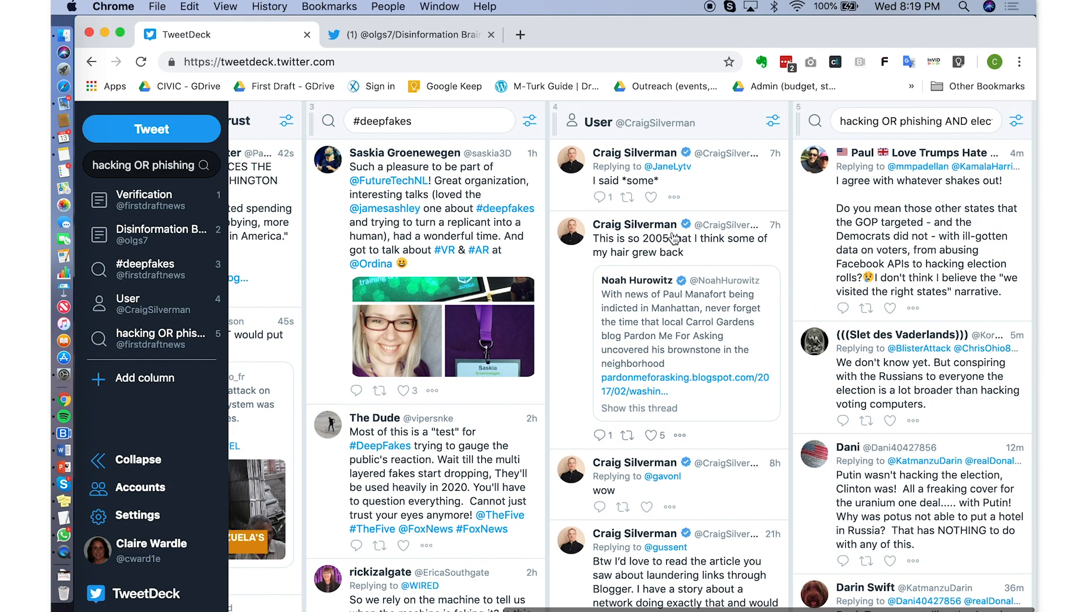
scroll(674, 238, "left", 5)
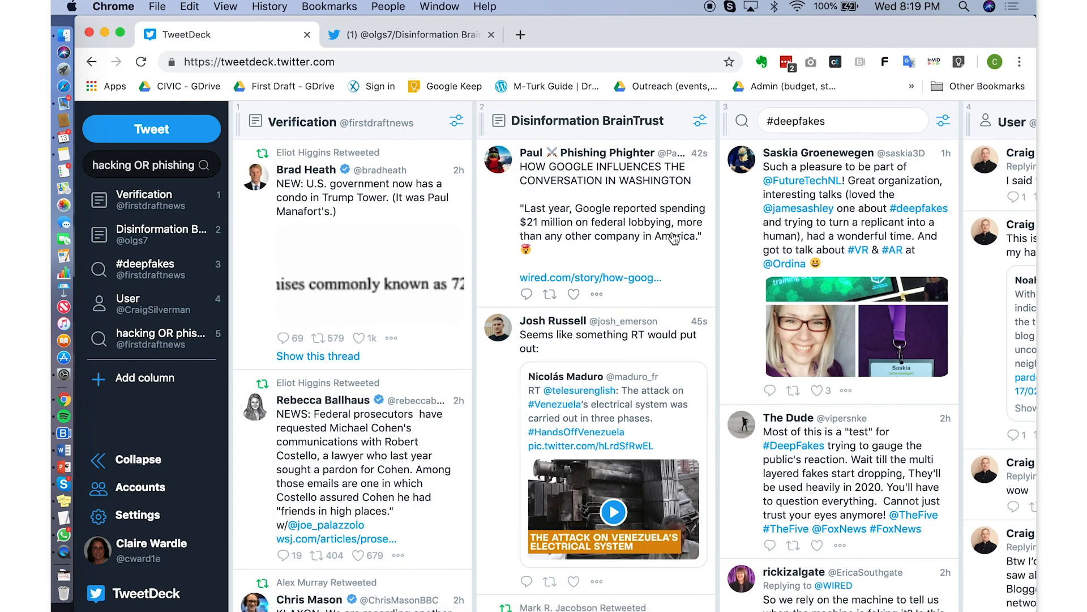